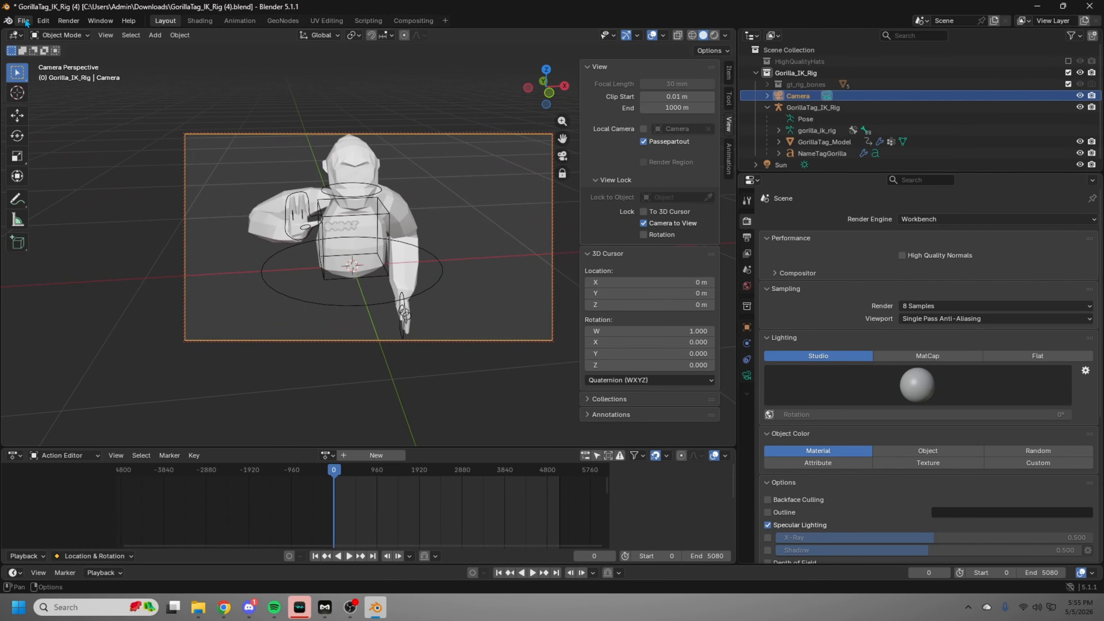
Render the camera view with the Workbench engine and examine the gorilla in the rendered image
{"action": "left_click", "coordinate": [66, 20]}
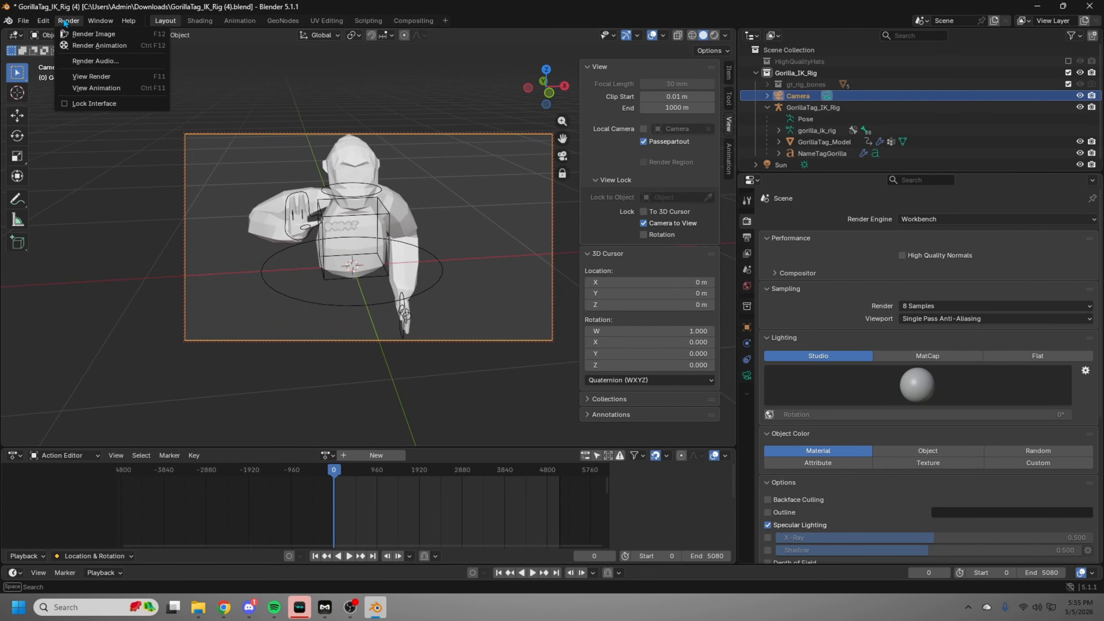
{"action": "left_click", "coordinate": [98, 33]}
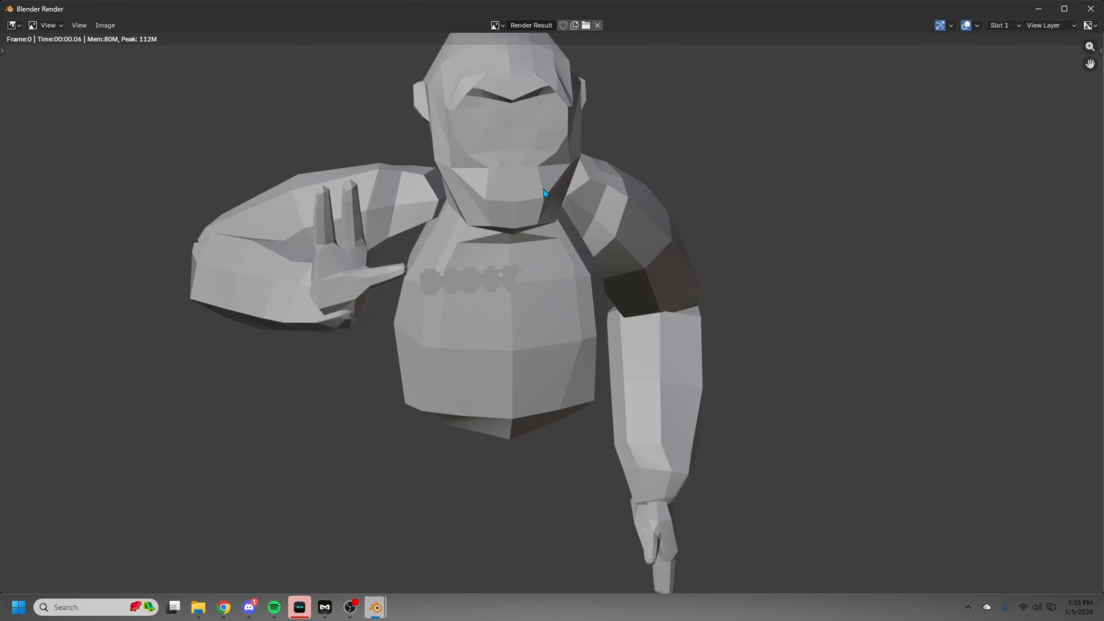
{"action": "scroll", "coordinate": [631, 211], "scroll_direction": "down", "scroll_amount": 5}
{"action": "scroll", "coordinate": [631, 209], "scroll_direction": "up", "scroll_amount": 5}
{"action": "scroll", "coordinate": [631, 210], "scroll_direction": "down", "scroll_amount": 5}
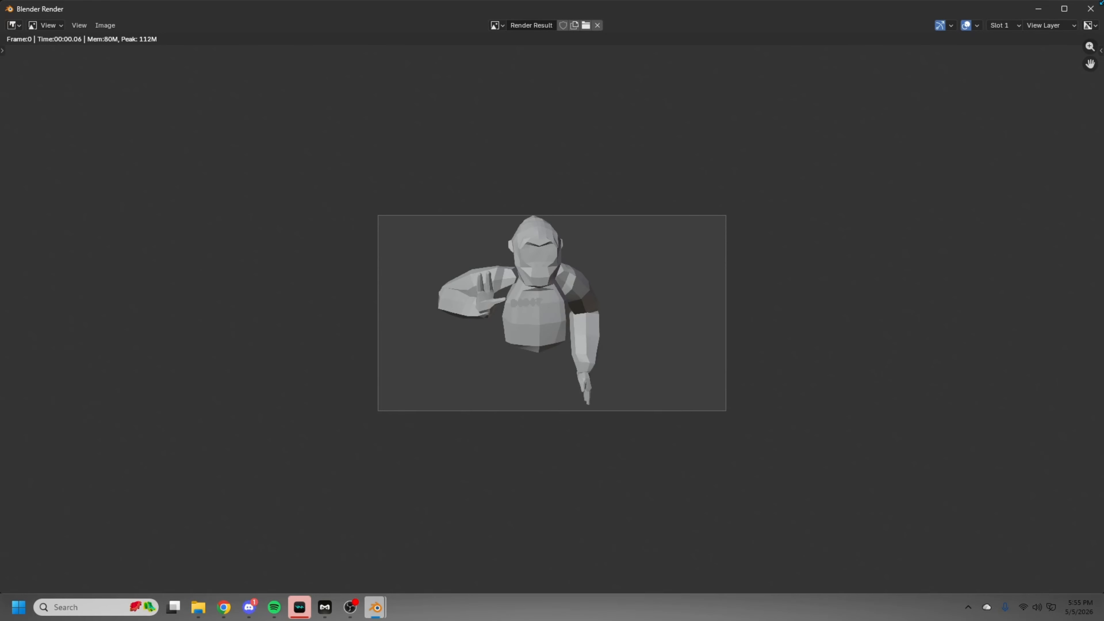
{"action": "left_click", "coordinate": [1091, 9]}
Set the render engine to Cycles, preview the scene in Rendered shading and re-angle the camera on the gorilla
{"action": "left_click", "coordinate": [950, 219]}
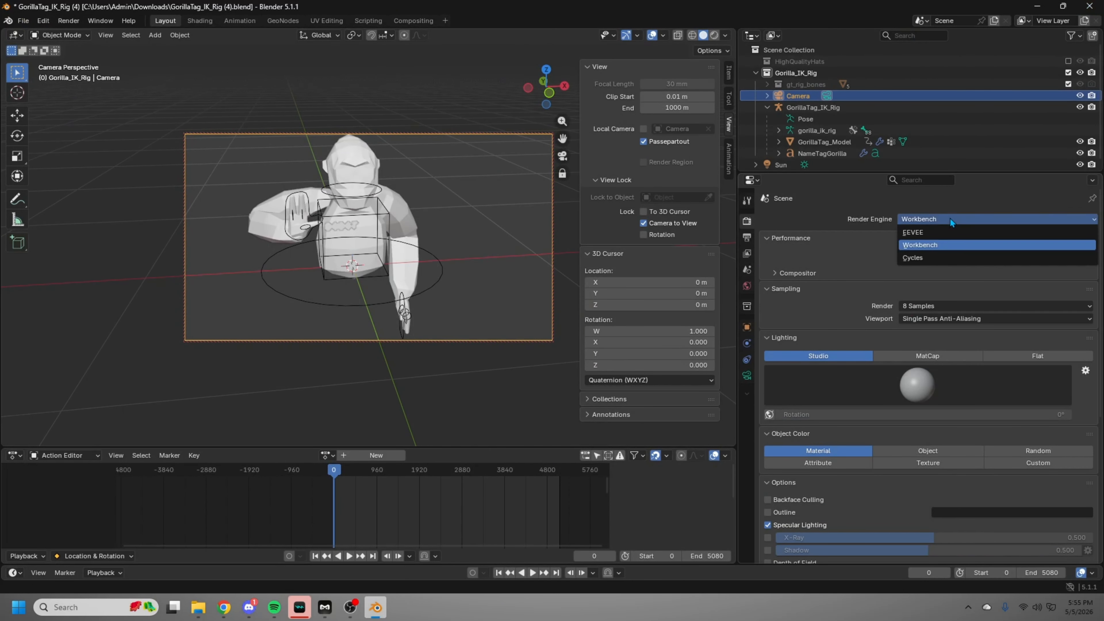
{"action": "left_click", "coordinate": [938, 235]}
{"action": "left_click", "coordinate": [938, 219]}
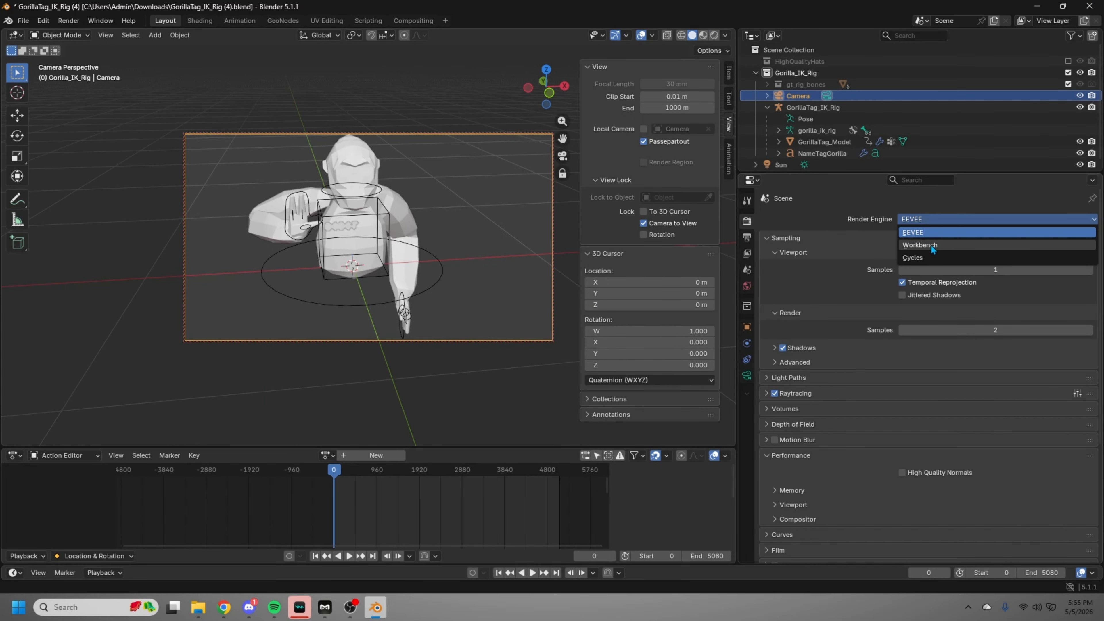
{"action": "left_click", "coordinate": [941, 254]}
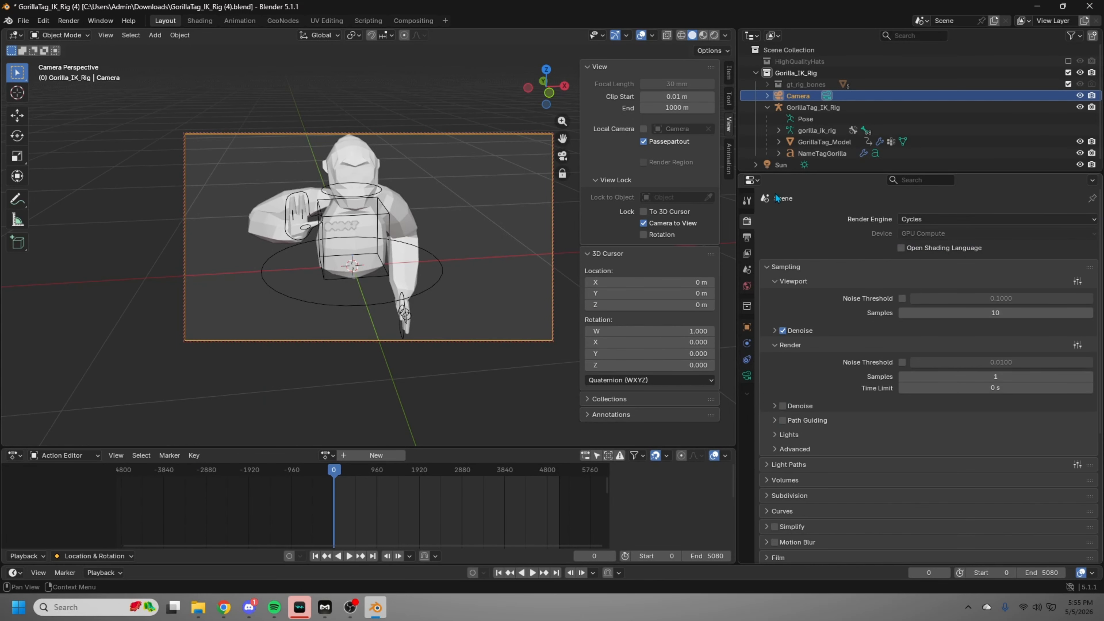
{"action": "left_click", "coordinate": [704, 34]}
{"action": "left_click", "coordinate": [715, 35]}
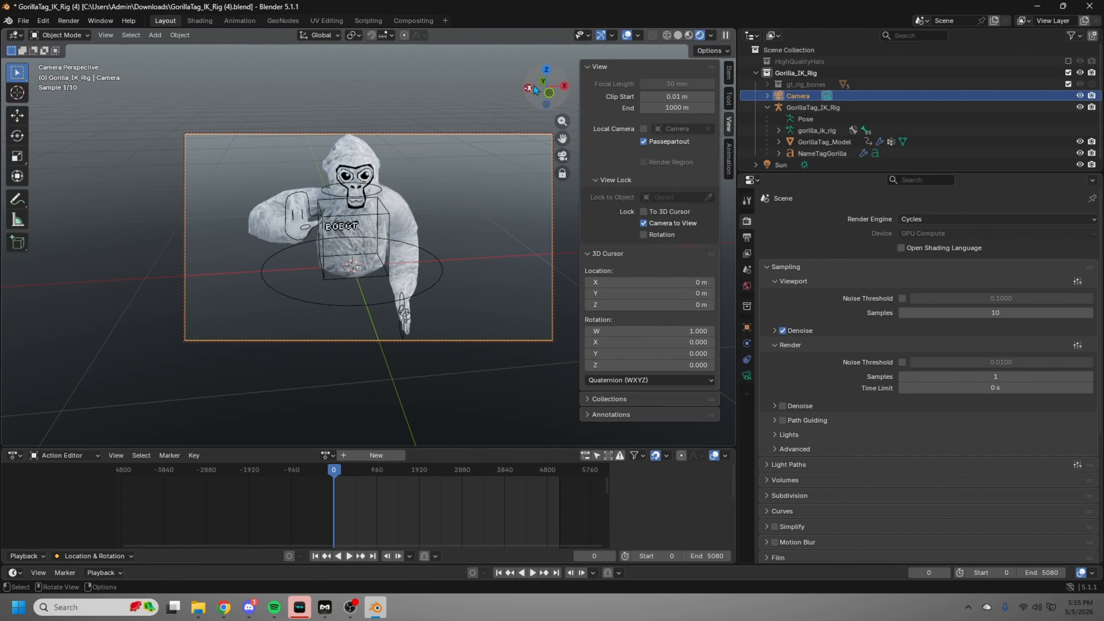
{"action": "left_click_drag", "start_coordinate": [537, 89], "coordinate": [537, 88]}
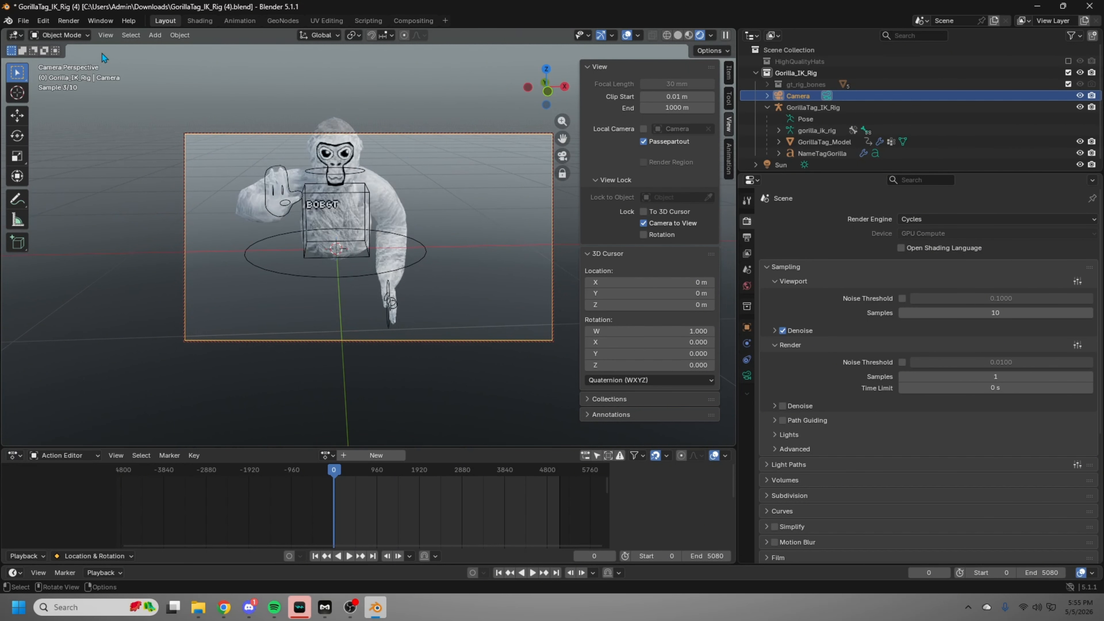
Render the camera view with Cycles and examine the gorilla's textures in the rendered image
{"action": "left_click", "coordinate": [72, 24]}
{"action": "left_click", "coordinate": [87, 35]}
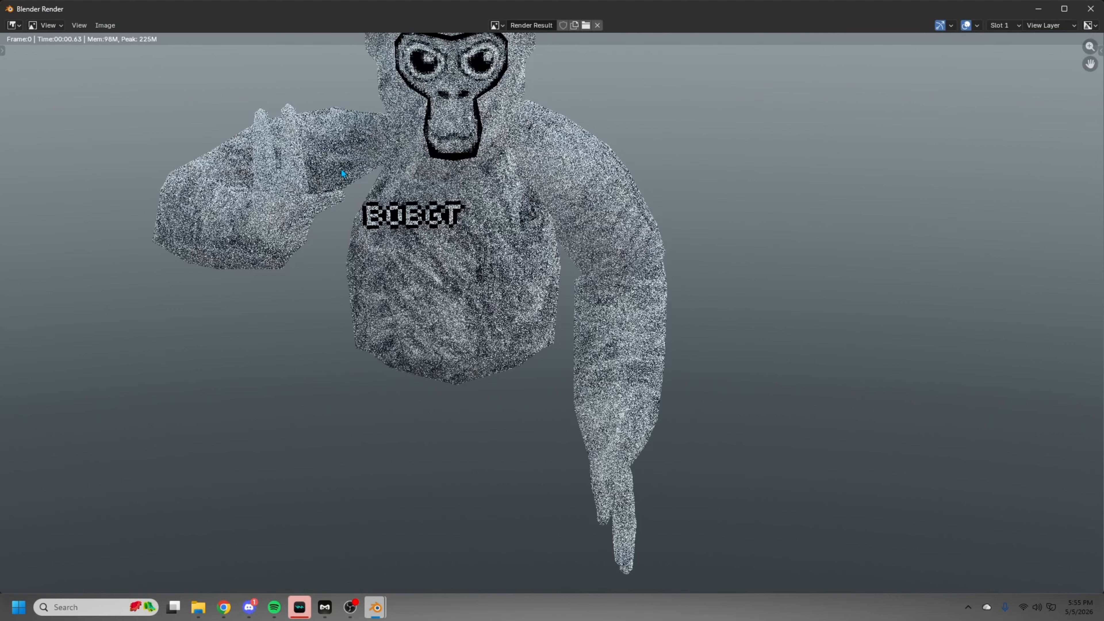
{"action": "left_click", "coordinate": [398, 173]}
{"action": "scroll", "coordinate": [406, 197], "scroll_direction": "down", "scroll_amount": 1}
{"action": "mouse_move", "coordinate": [406, 199]}
{"action": "middle_mouse_down"}
{"action": "mouse_move", "coordinate": [413, 270]}
{"action": "mouse_move", "coordinate": [390, 243]}
{"action": "mouse_move", "coordinate": [400, 178]}
{"action": "middle_mouse_up"}
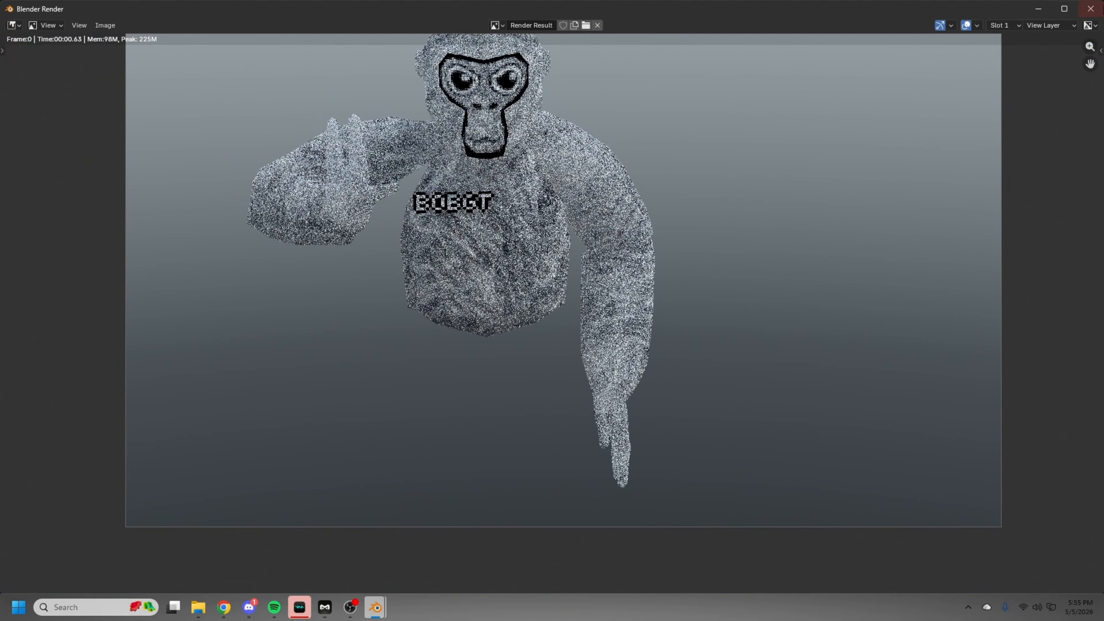
{"action": "key", "text": "Escape"}
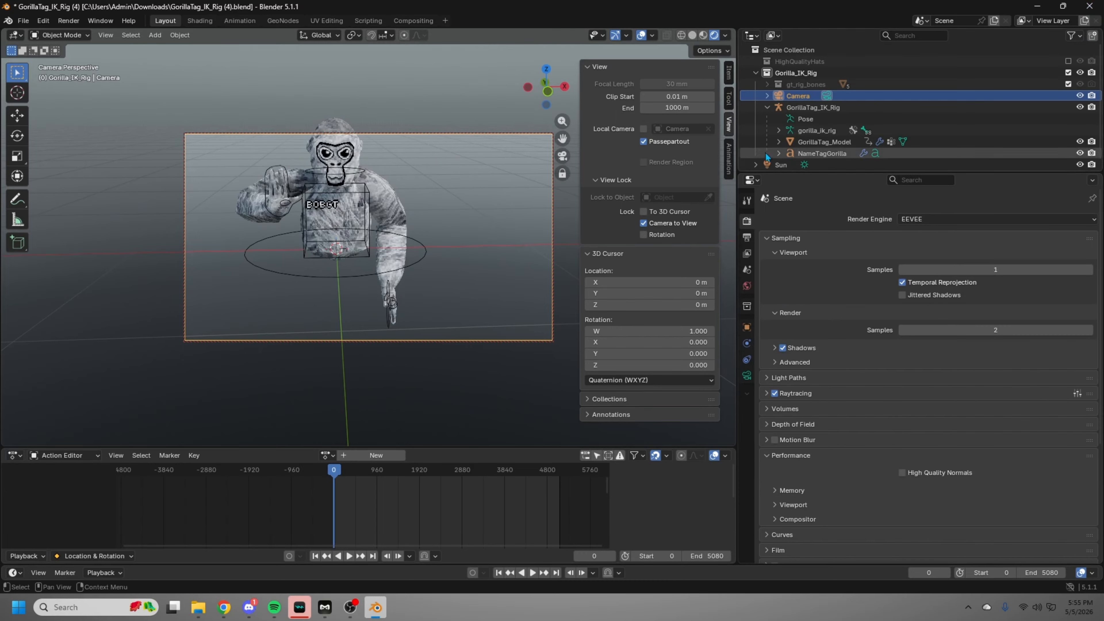
Delete the camera and show the gorilla from the front in Material Preview shading
{"action": "left_click_drag", "start_coordinate": [533, 84], "coordinate": [561, 113]}
{"action": "right_click", "coordinate": [512, 212]}
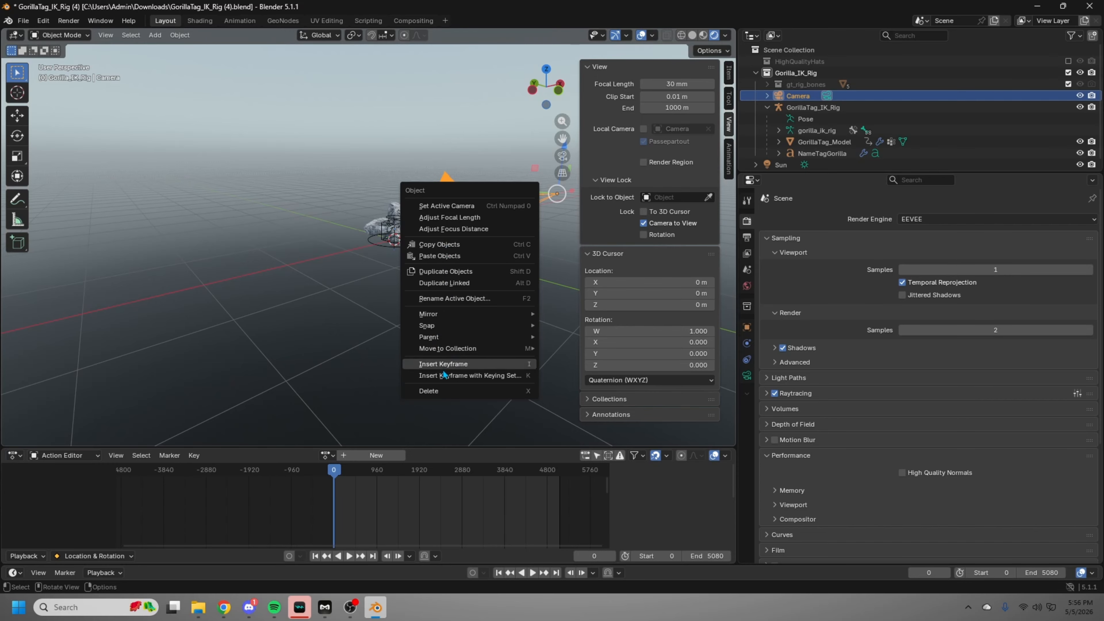
{"action": "left_click", "coordinate": [452, 391]}
{"action": "left_click_drag", "start_coordinate": [542, 94], "coordinate": [487, 94]}
{"action": "scroll", "coordinate": [440, 206], "scroll_direction": "up", "scroll_amount": 9}
{"action": "mouse_move", "coordinate": [553, 91]}
{"action": "left_mouse_down"}
{"action": "mouse_move", "coordinate": [578, 87]}
{"action": "mouse_move", "coordinate": [489, 90]}
{"action": "left_mouse_up"}
{"action": "left_click", "coordinate": [704, 35]}
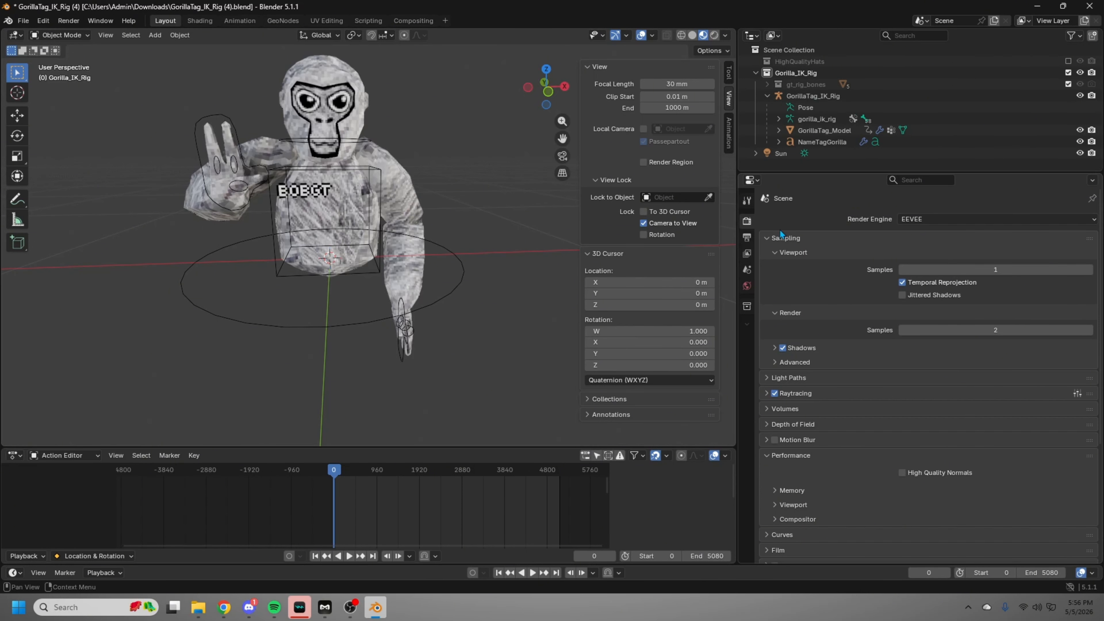
Select the gorilla model and view its object and Primary_ColorFur material properties
{"action": "left_click", "coordinate": [337, 87]}
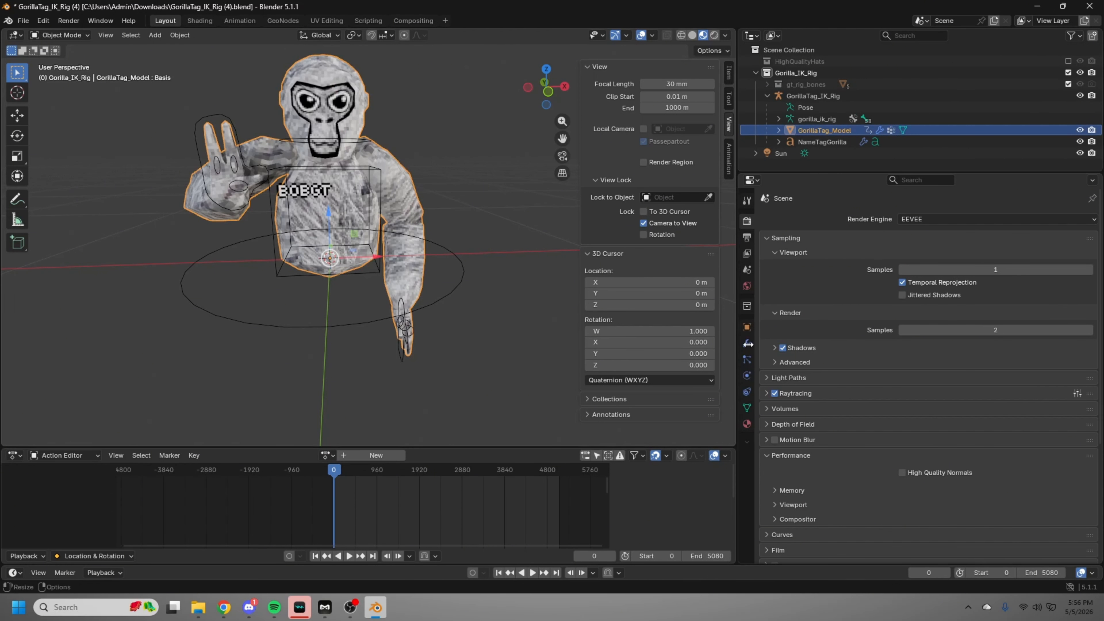
{"action": "left_click", "coordinate": [746, 424]}
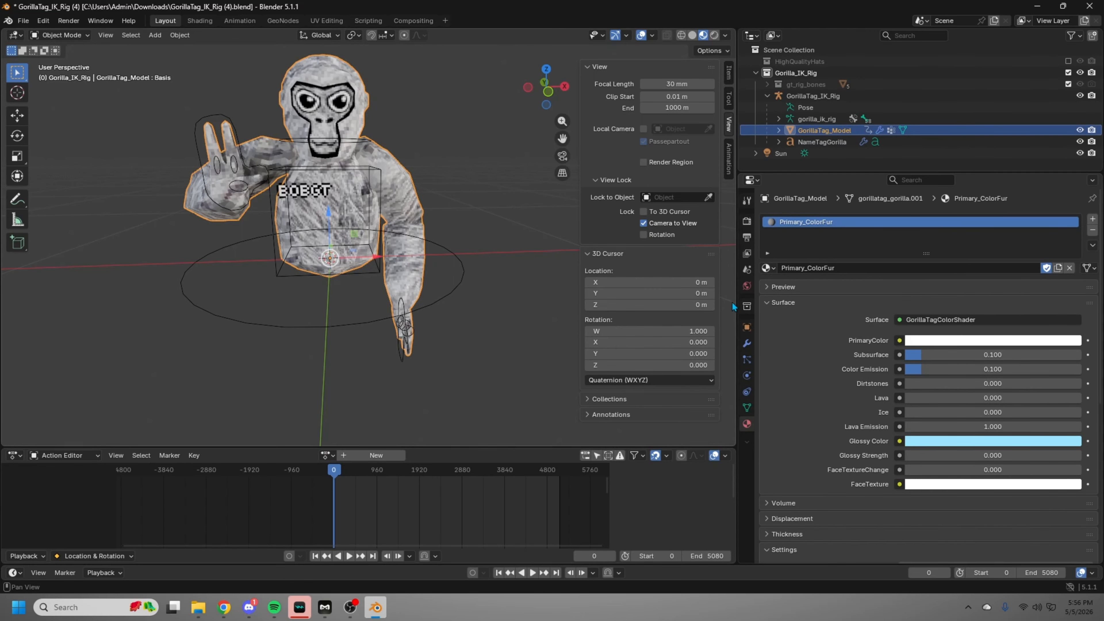
{"action": "left_click", "coordinate": [746, 325]}
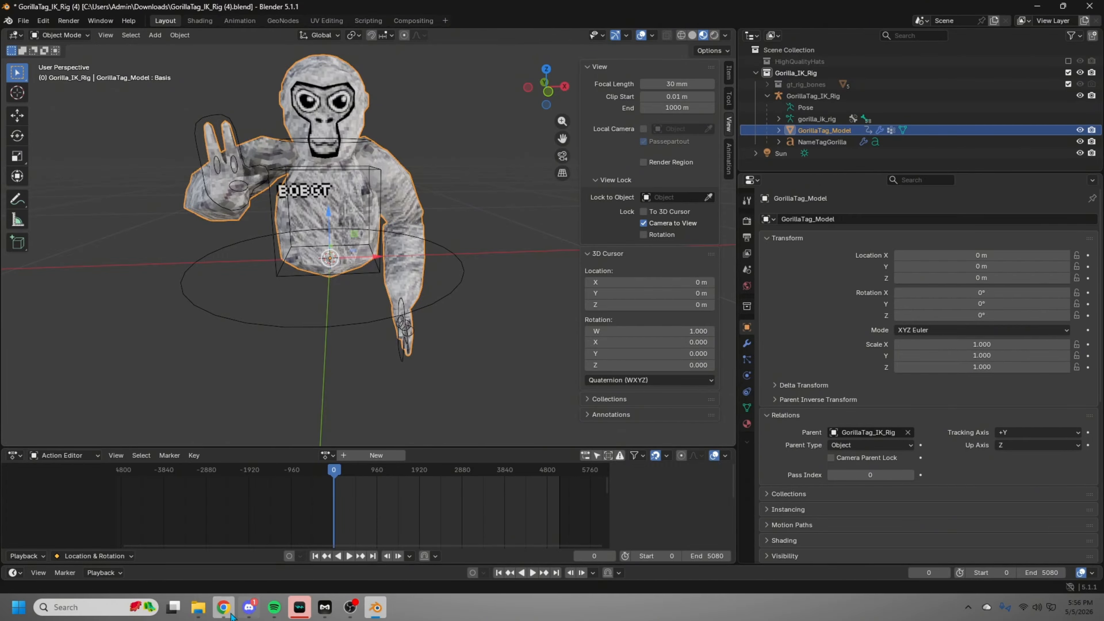
{"action": "mouse_move", "coordinate": [232, 614]}
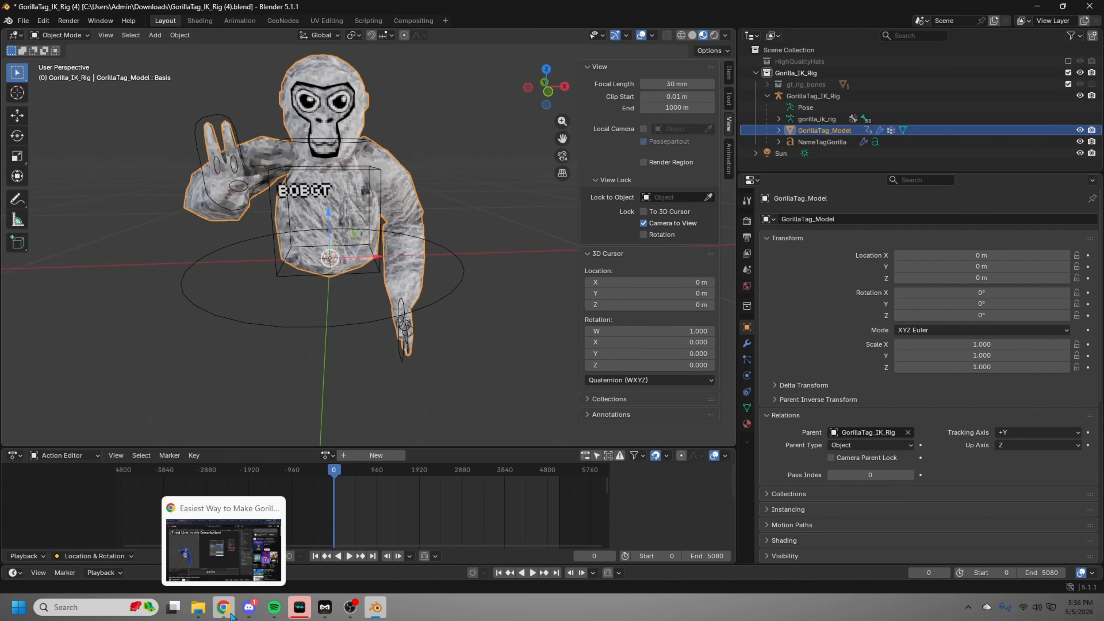
{"action": "left_click", "coordinate": [747, 424]}
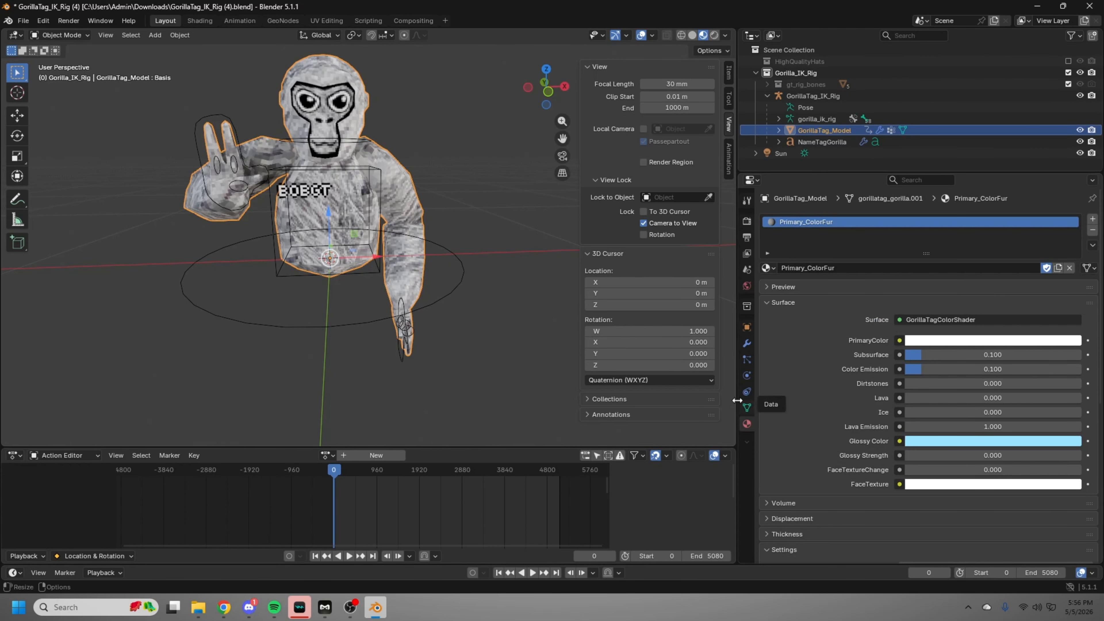
Import SANTA HAT.fbx from the Downloads folder as an FBX model
{"action": "left_click", "coordinate": [26, 21]}
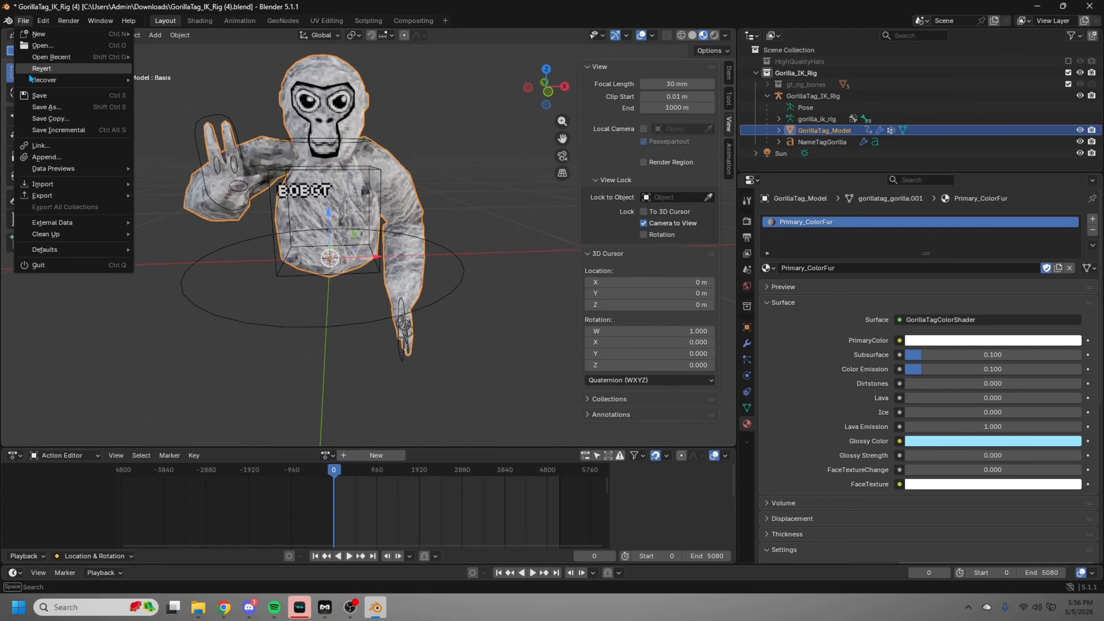
{"action": "mouse_move", "coordinate": [52, 187]}
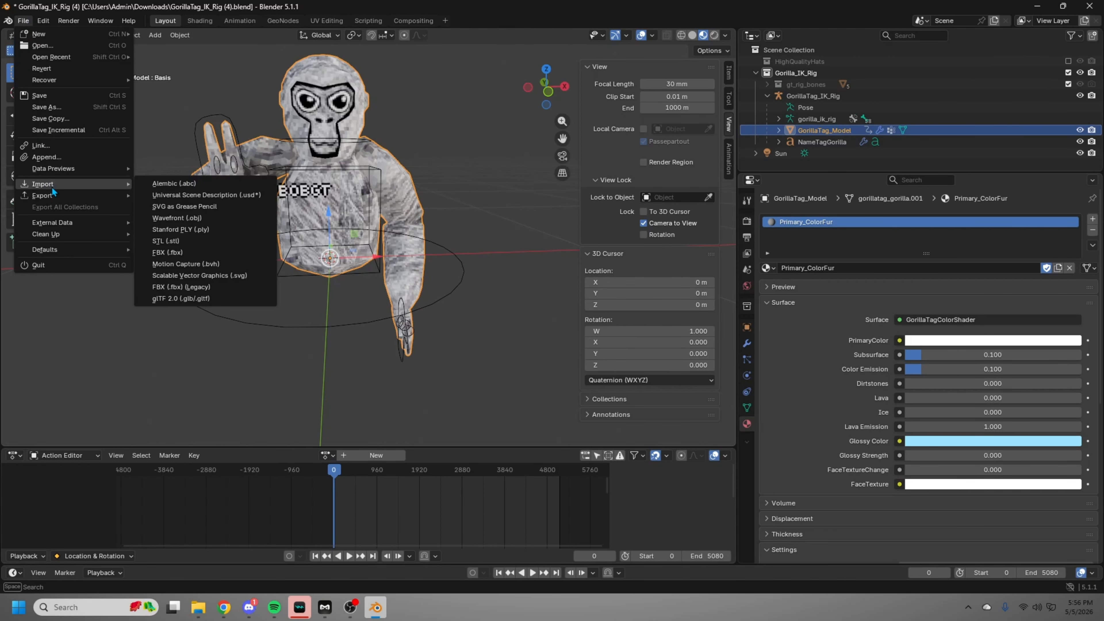
{"action": "left_click", "coordinate": [186, 250]}
{"action": "scroll", "coordinate": [222, 281], "scroll_direction": "down", "scroll_amount": 2}
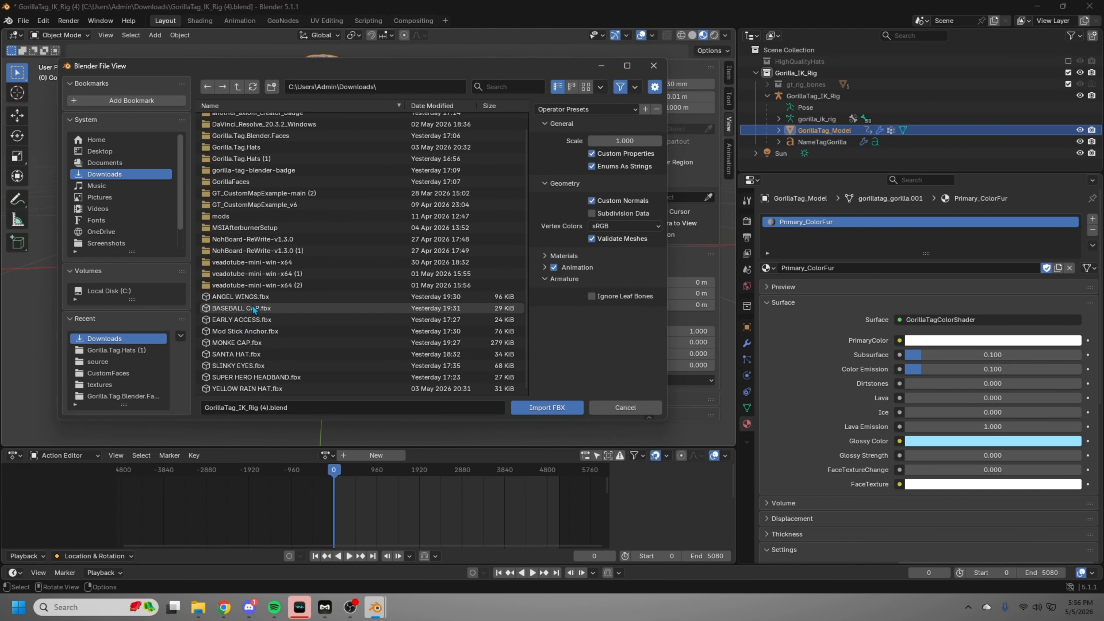
{"action": "double_click", "coordinate": [252, 354]}
Move the Santa hat up onto the gorilla's head and rotate it slightly to tilt it
{"action": "left_click_drag", "start_coordinate": [531, 101], "coordinate": [501, 142]}
{"action": "left_click_drag", "start_coordinate": [326, 226], "coordinate": [306, 165]}
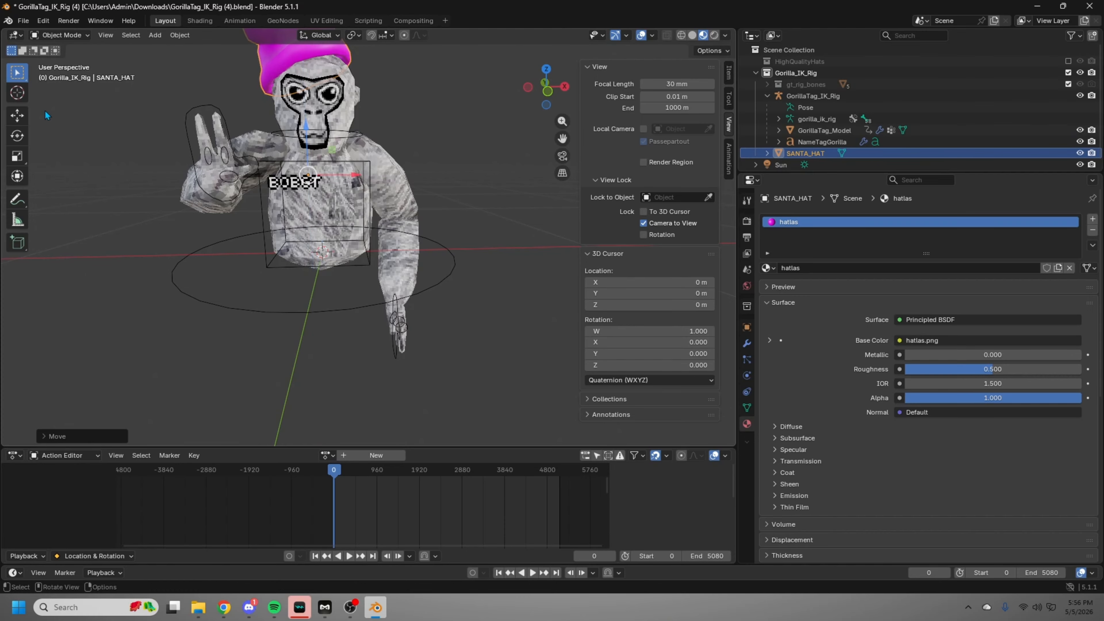
{"action": "left_click", "coordinate": [18, 136]}
{"action": "left_click_drag", "start_coordinate": [320, 128], "coordinate": [317, 126]}
{"action": "left_click_drag", "start_coordinate": [538, 74], "coordinate": [517, 85]}
{"action": "left_click", "coordinate": [17, 116]}
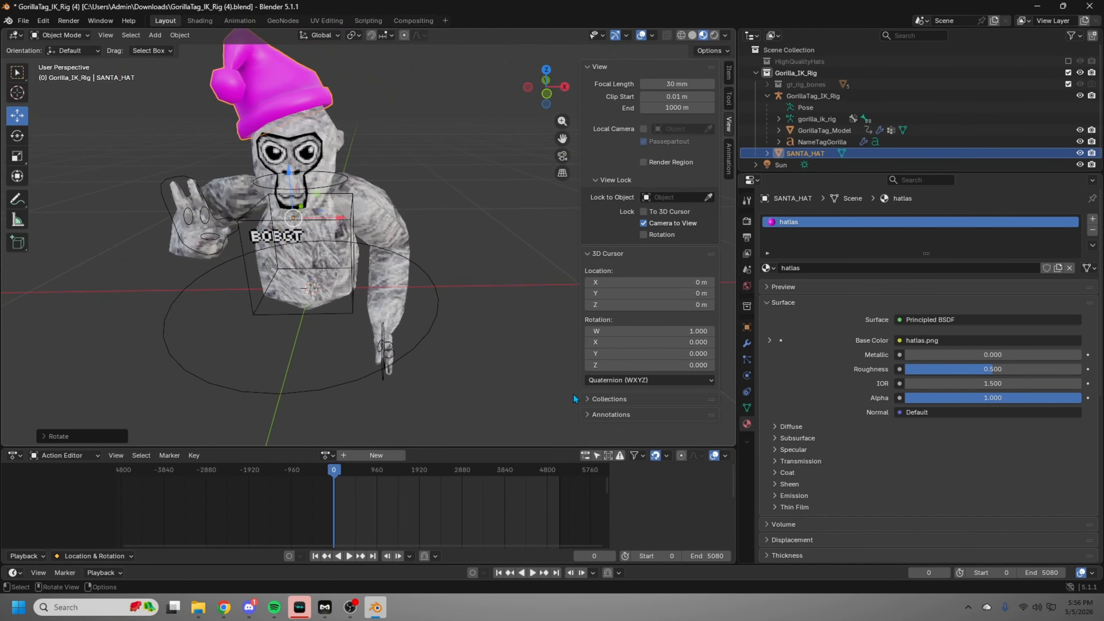
Replace the Santa hat's hatlas material with a new material whose base color uses an Image Texture
{"action": "left_click", "coordinate": [1093, 232]}
{"action": "left_click", "coordinate": [940, 268]}
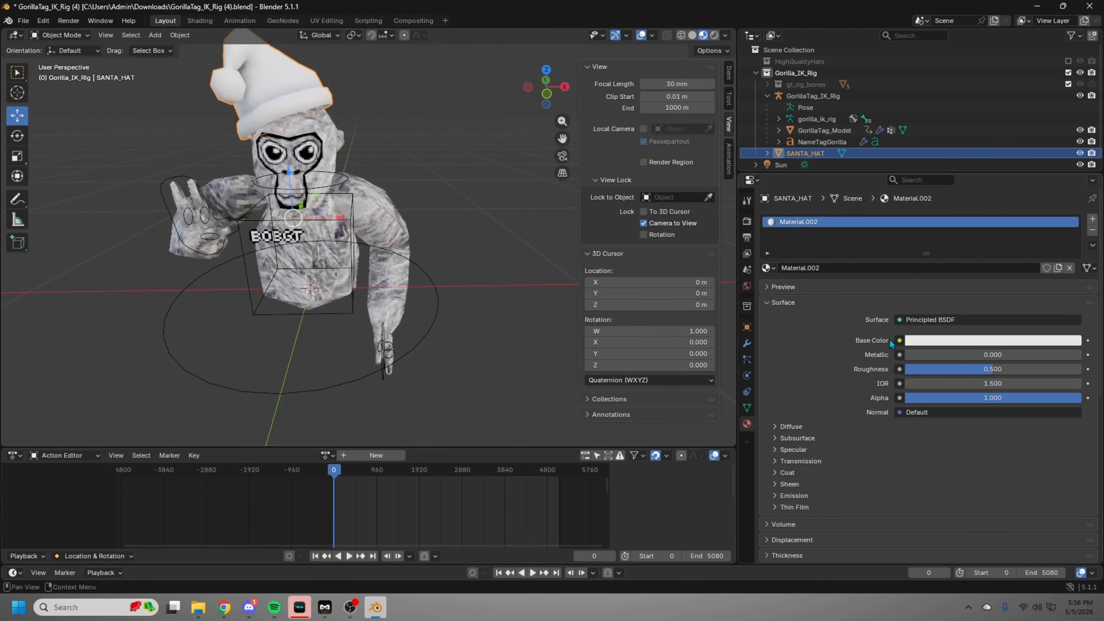
{"action": "left_click", "coordinate": [900, 341]}
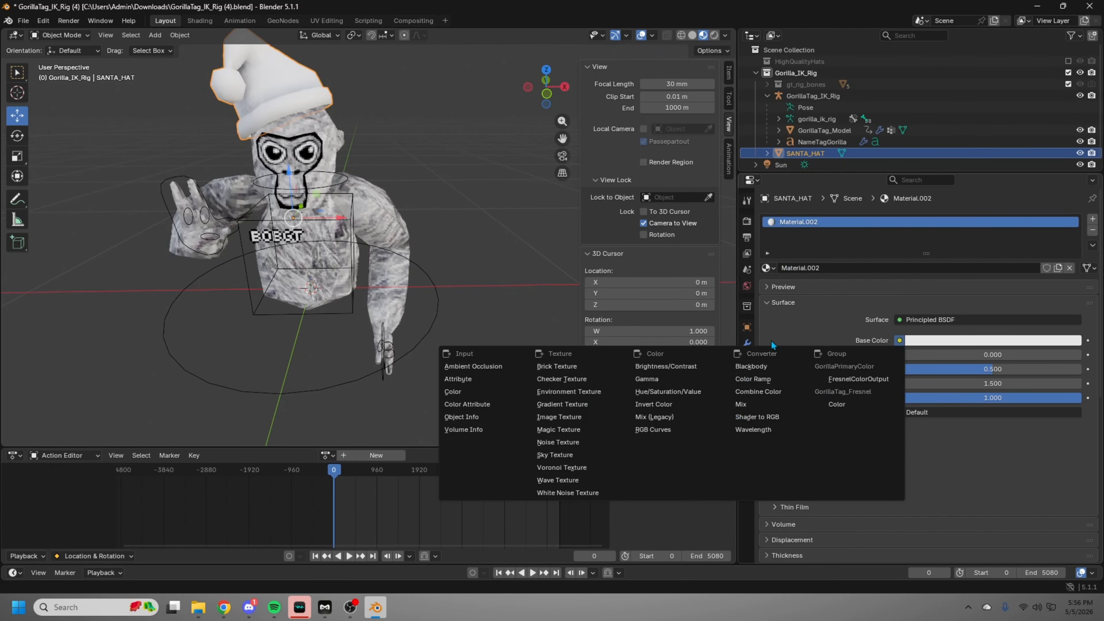
{"action": "left_click", "coordinate": [558, 417]}
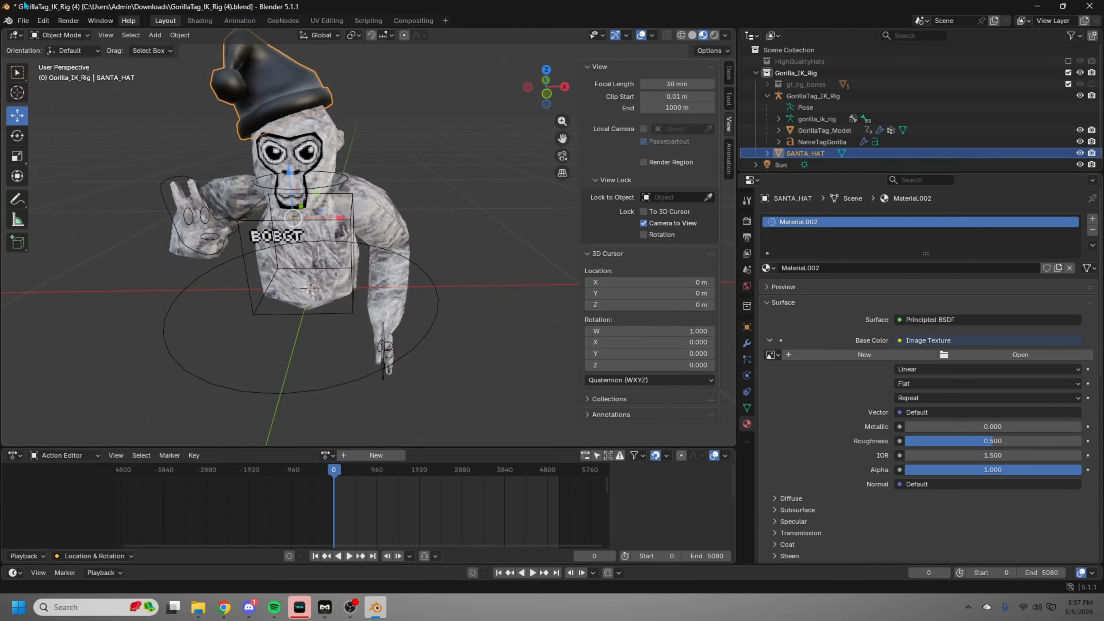
Load Sky_hatlas.webp from the Downloads folder as the Santa hat's base color image, browsing the files as thumbnails
{"action": "left_click", "coordinate": [998, 355]}
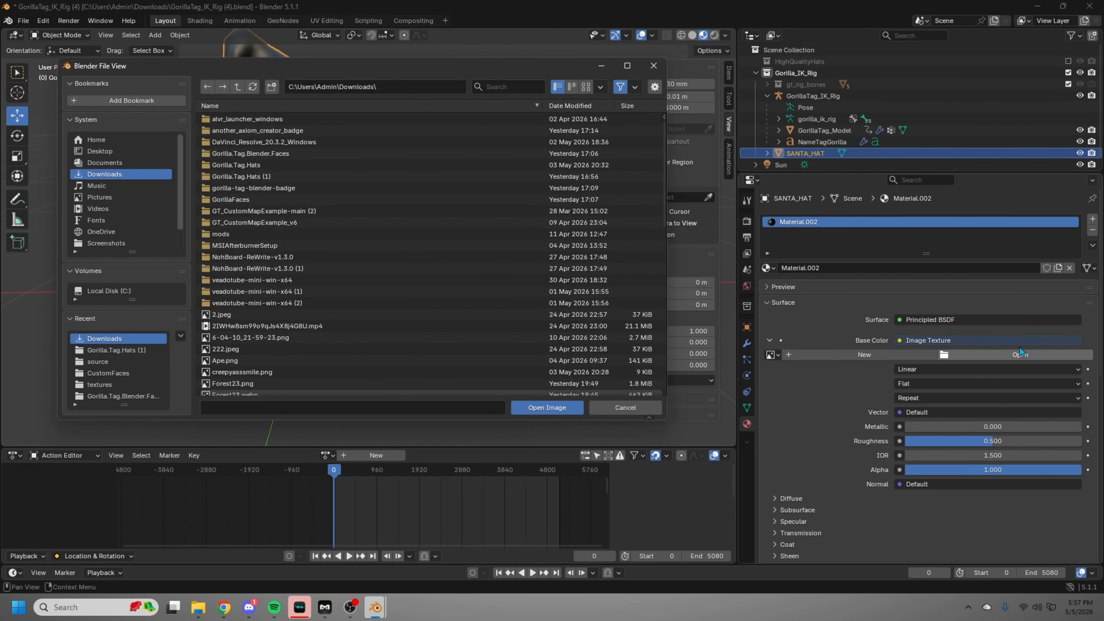
{"action": "left_click", "coordinate": [586, 87]}
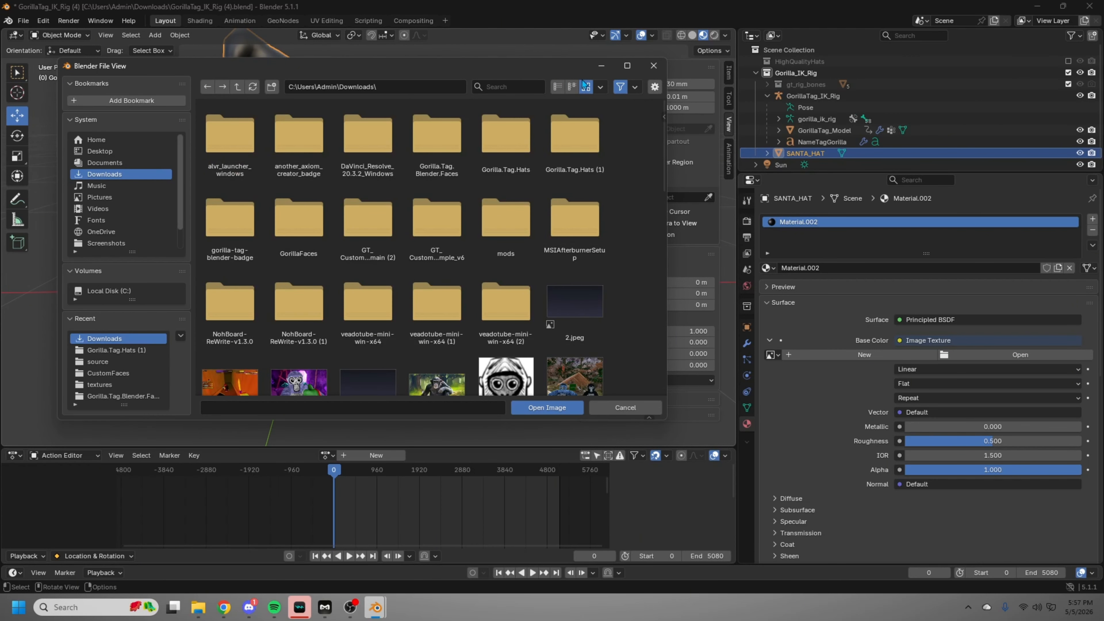
{"action": "scroll", "coordinate": [466, 274], "scroll_direction": "down", "scroll_amount": 10}
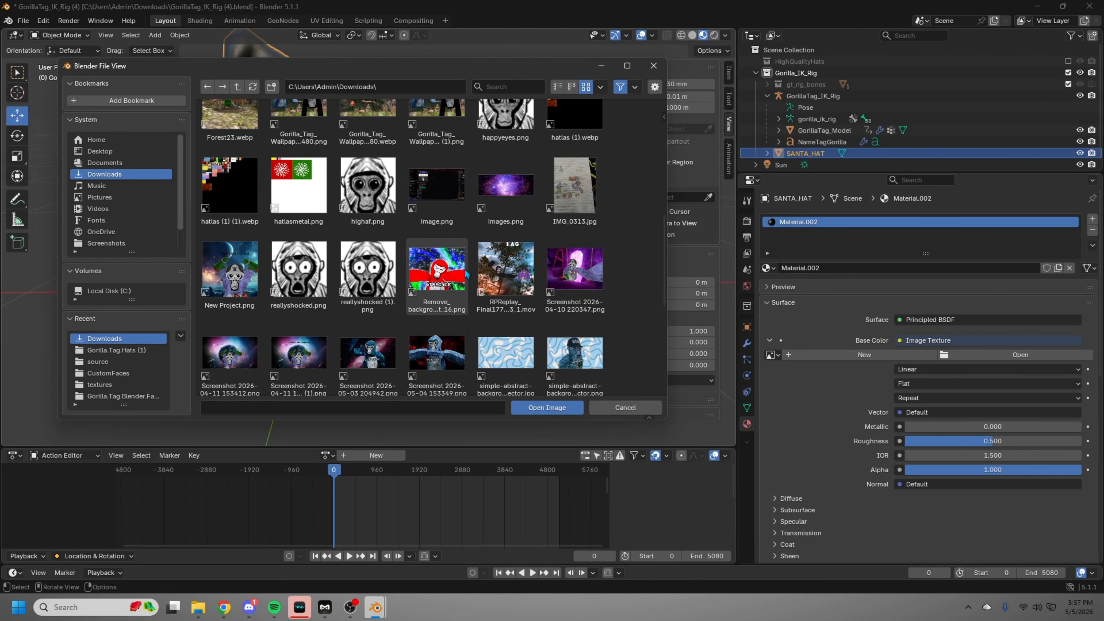
{"action": "scroll", "coordinate": [466, 274], "scroll_direction": "down", "scroll_amount": 5}
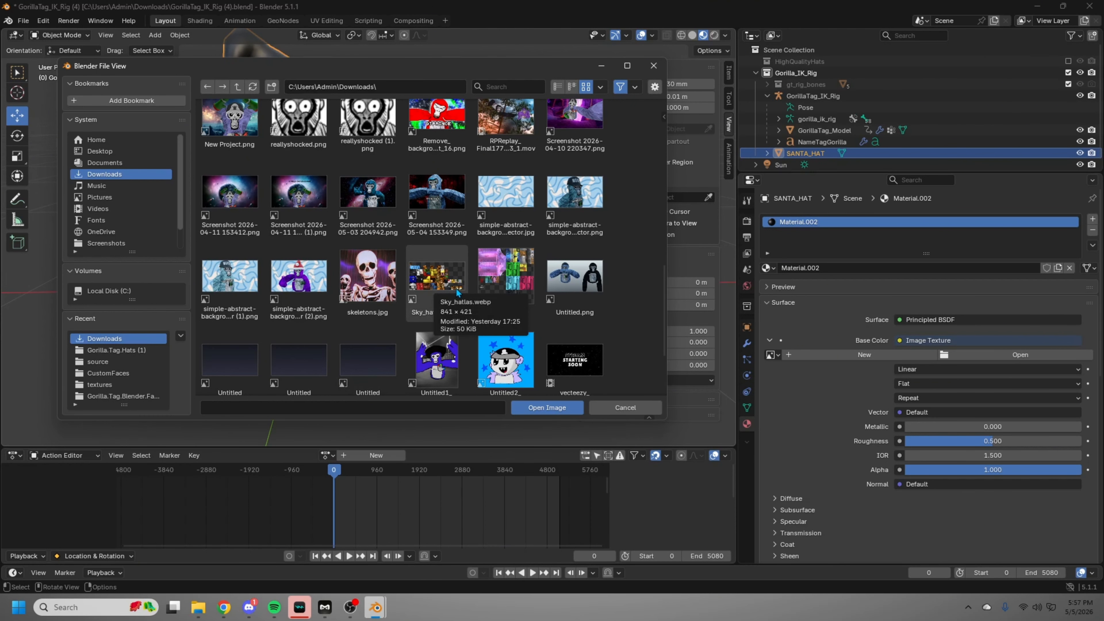
{"action": "scroll", "coordinate": [454, 289], "scroll_direction": "down", "scroll_amount": 2}
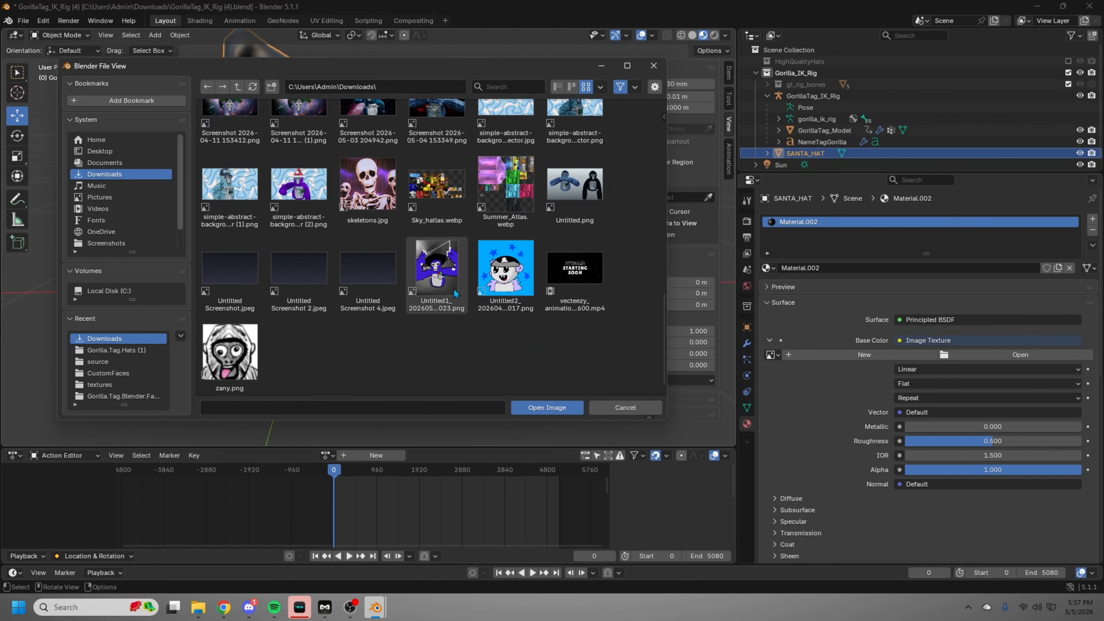
{"action": "scroll", "coordinate": [452, 295], "scroll_direction": "up", "scroll_amount": 8}
{"action": "scroll", "coordinate": [451, 293], "scroll_direction": "down", "scroll_amount": 5}
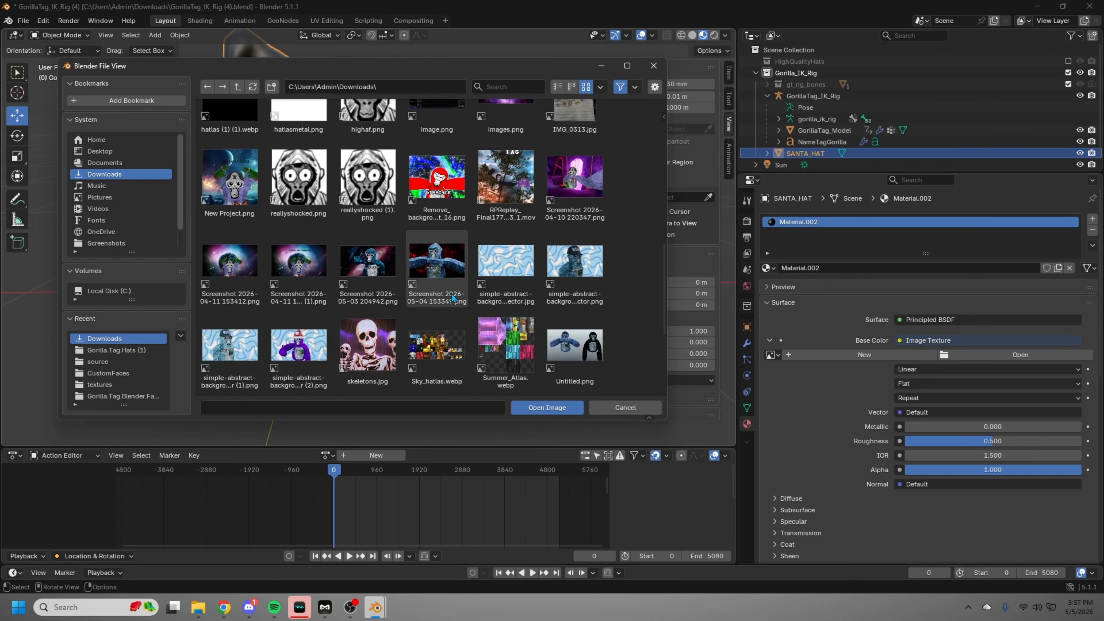
{"action": "double_click", "coordinate": [443, 300]}
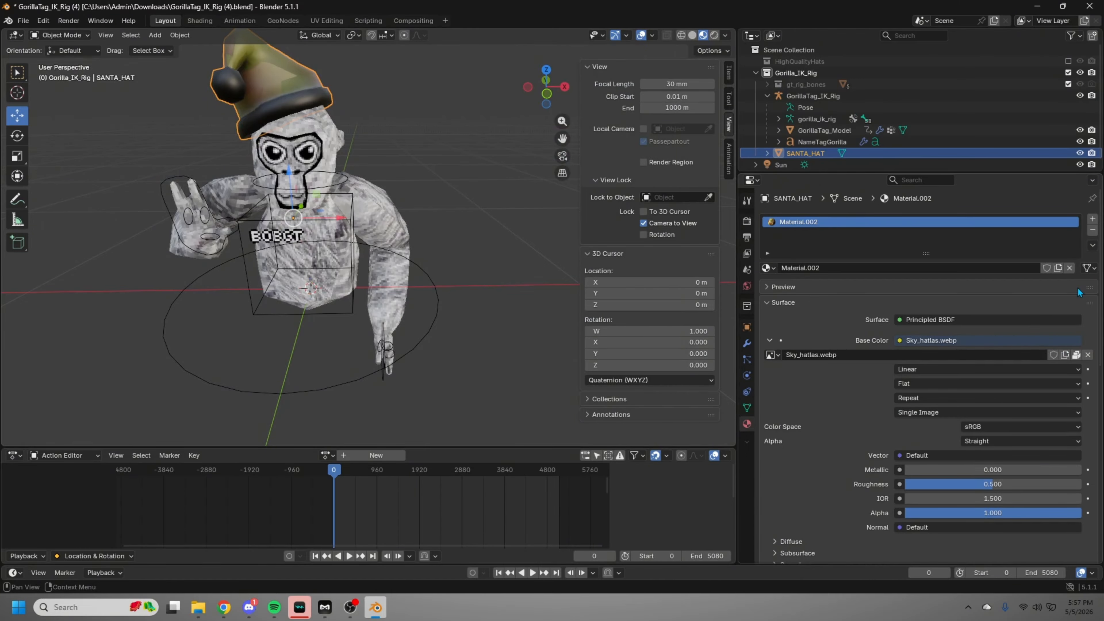
Unlink the Sky_hatlas material from the Santa hat and create a fresh one with an Image Texture as base color
{"action": "left_click", "coordinate": [1070, 268]}
{"action": "left_click", "coordinate": [901, 273]}
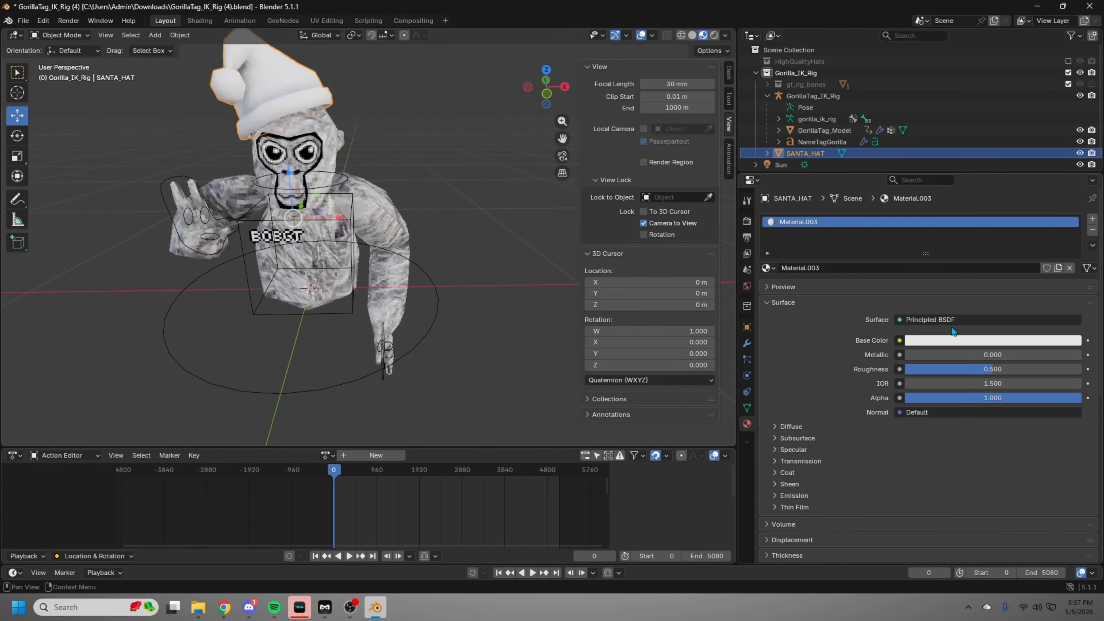
{"action": "left_click", "coordinate": [900, 341]}
{"action": "left_click", "coordinate": [583, 422]}
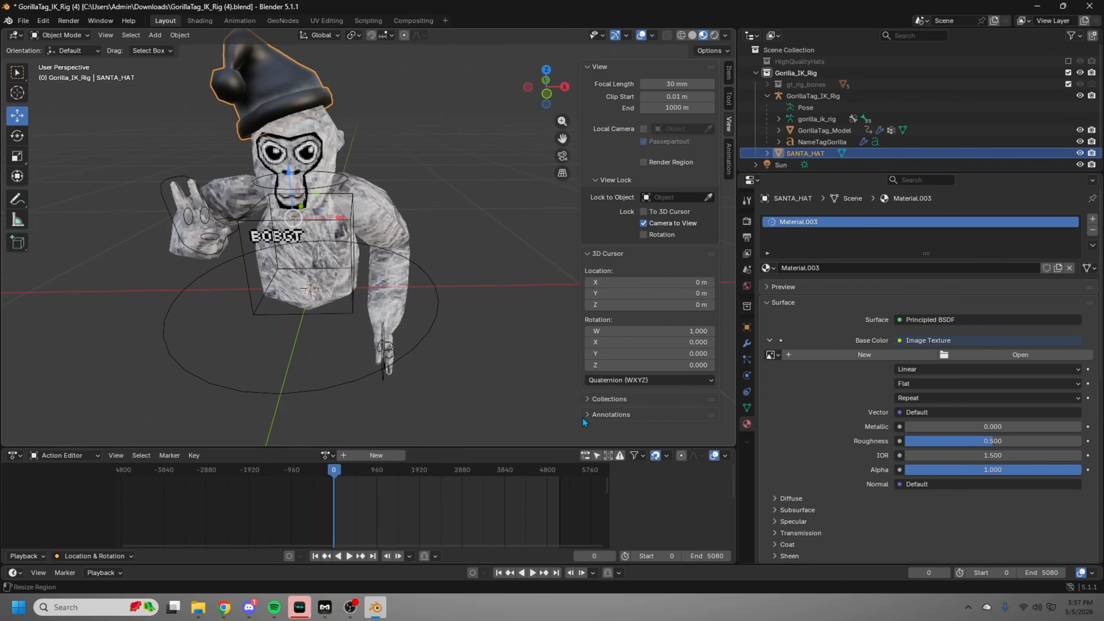
Load hatlas (1).webp as the Santa hat's base color image and nudge the hat slightly on the gorilla's head
{"action": "left_click", "coordinate": [1009, 354]}
{"action": "scroll", "coordinate": [368, 351], "scroll_direction": "down", "scroll_amount": 5}
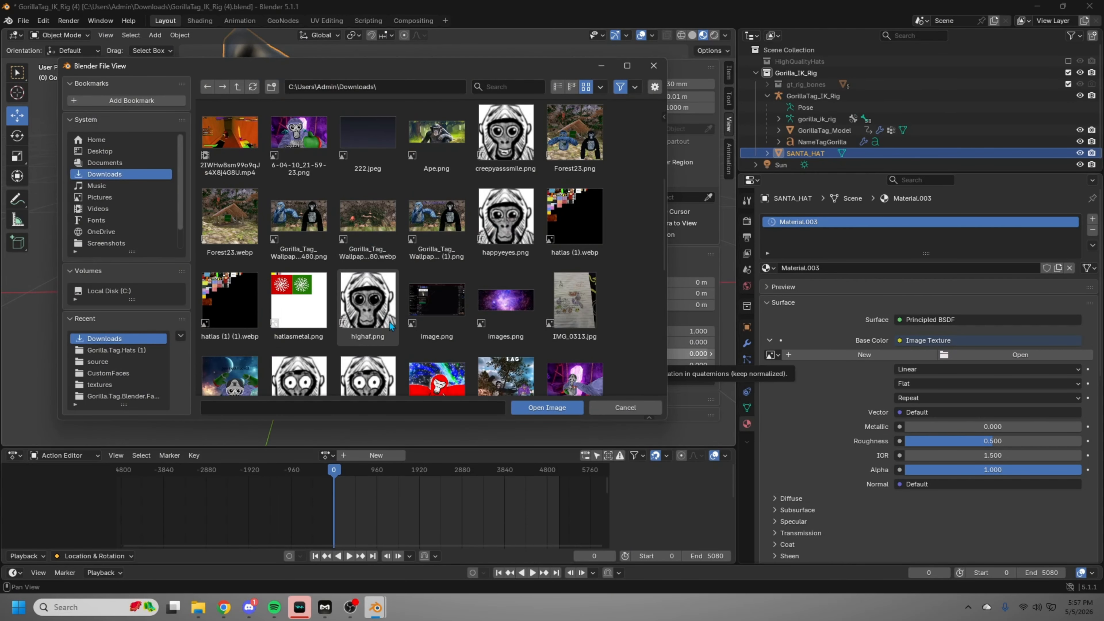
{"action": "double_click", "coordinate": [566, 227]}
{"action": "mouse_move", "coordinate": [546, 85]}
{"action": "left_mouse_down"}
{"action": "mouse_move", "coordinate": [539, 100]}
{"action": "mouse_move", "coordinate": [540, 73]}
{"action": "mouse_move", "coordinate": [515, 65]}
{"action": "mouse_move", "coordinate": [533, 69]}
{"action": "left_mouse_up"}
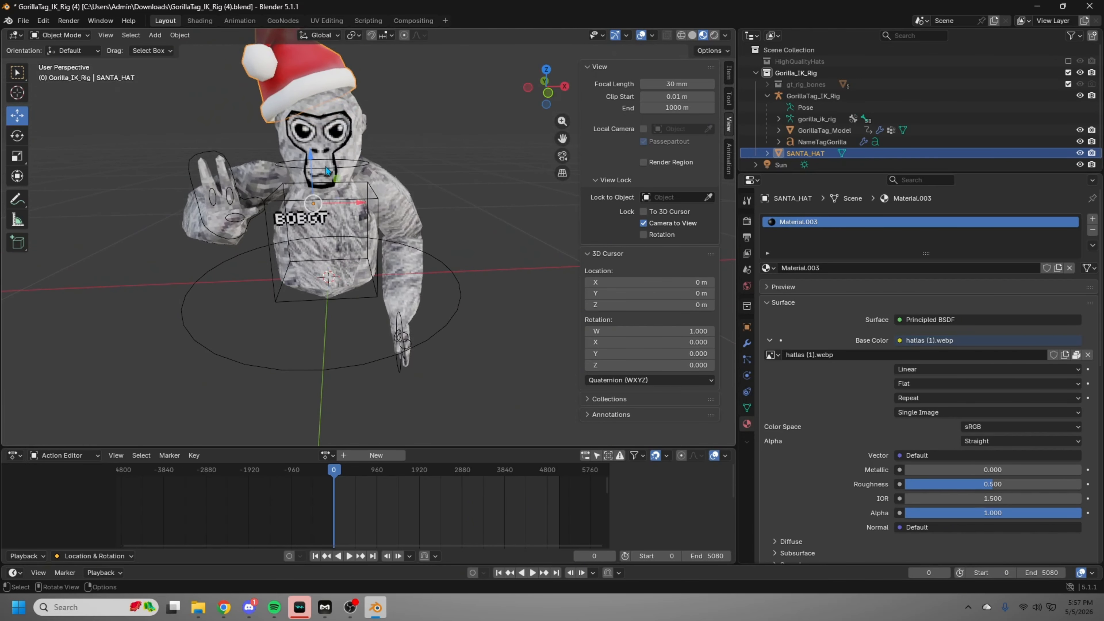
{"action": "left_click_drag", "start_coordinate": [327, 171], "coordinate": [325, 162]}
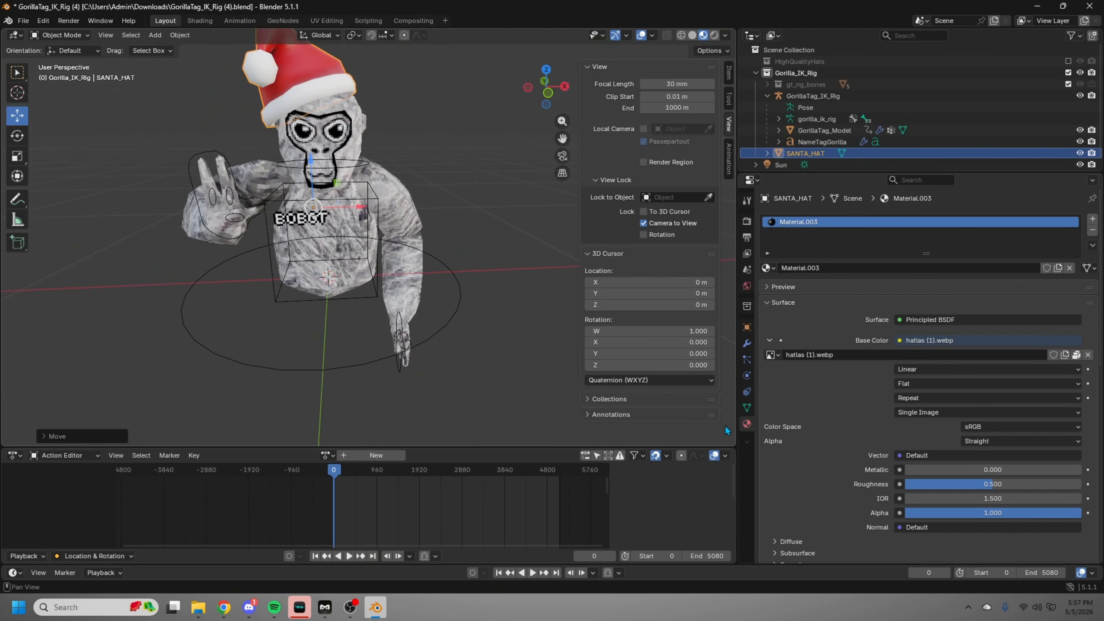
Set the PrimaryColor of the gorilla model's Primary_ColorFur material to bright green
{"action": "scroll", "coordinate": [874, 426], "scroll_direction": "down", "scroll_amount": 7}
{"action": "scroll", "coordinate": [806, 493], "scroll_direction": "up", "scroll_amount": 7}
{"action": "left_click", "coordinate": [250, 169]}
{"action": "left_click", "coordinate": [920, 341]}
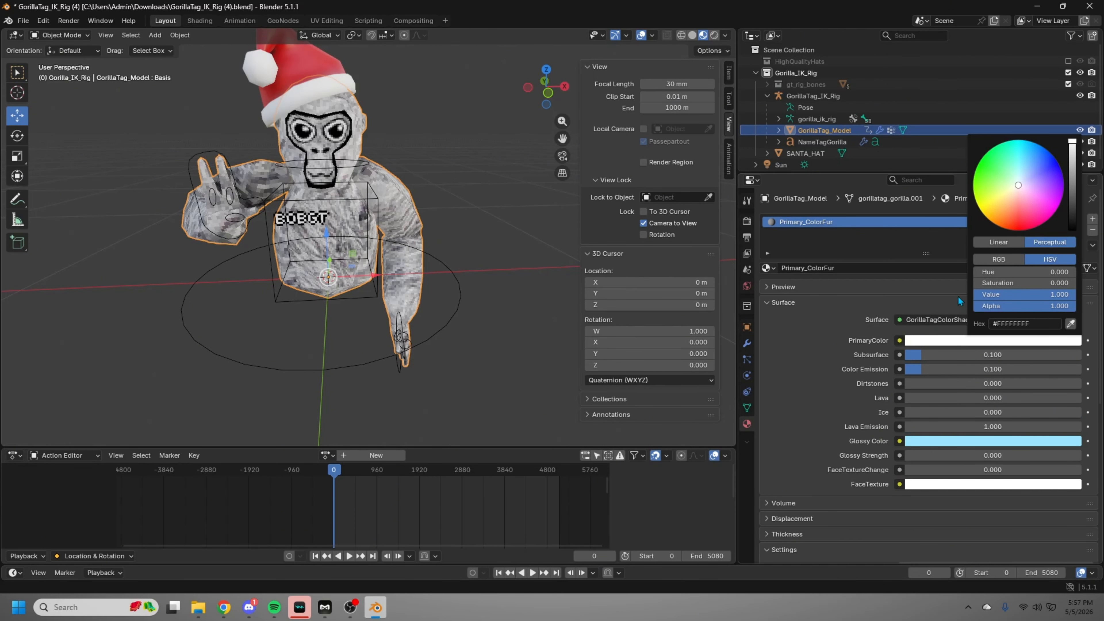
{"action": "left_click_drag", "start_coordinate": [993, 231], "coordinate": [978, 171]}
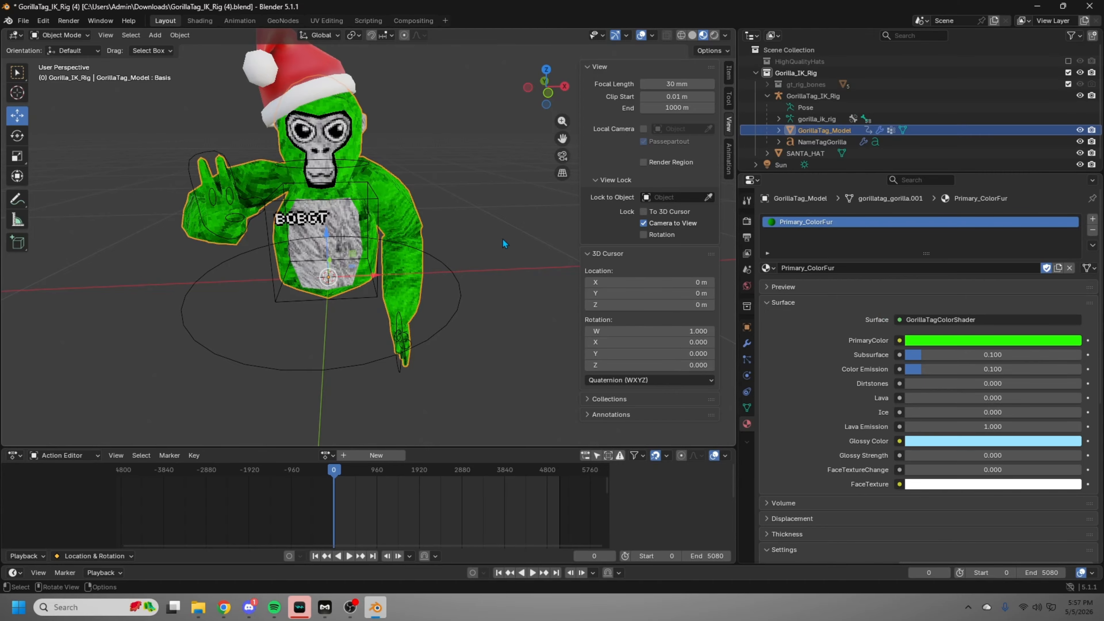
{"action": "mouse_move", "coordinate": [539, 103]}
{"action": "left_mouse_down"}
{"action": "mouse_move", "coordinate": [552, 99]}
{"action": "mouse_move", "coordinate": [549, 87]}
{"action": "mouse_move", "coordinate": [546, 99]}
{"action": "left_mouse_up"}
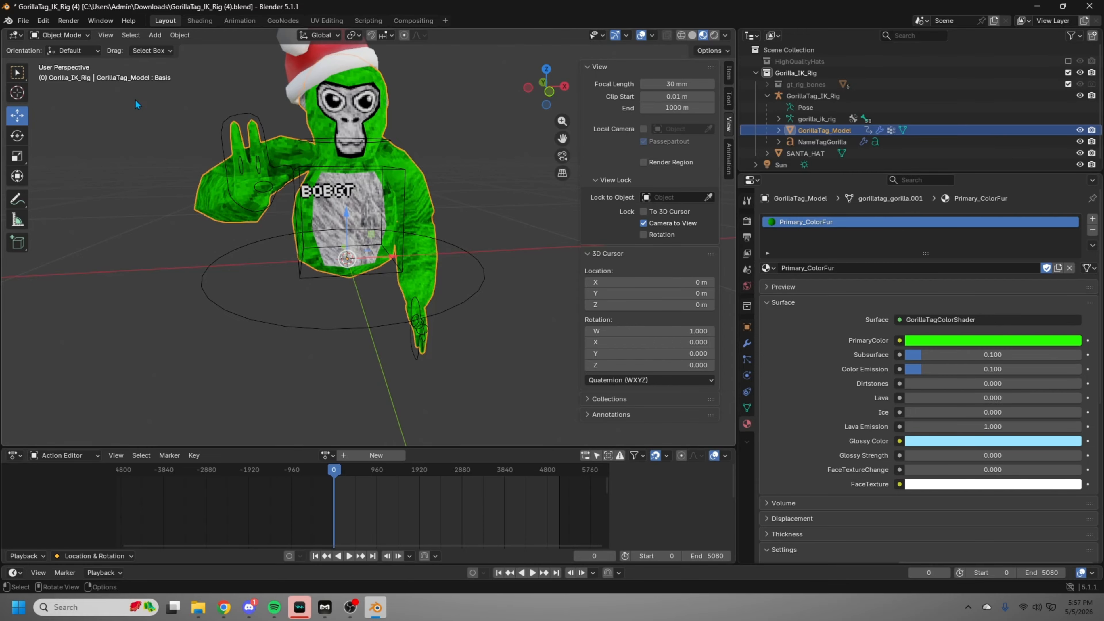
Bring reallyshocked (1).png from Downloads into the gorilla's shader nodes and connect its Color output to the FaceTexture input
{"action": "left_click", "coordinate": [195, 21]}
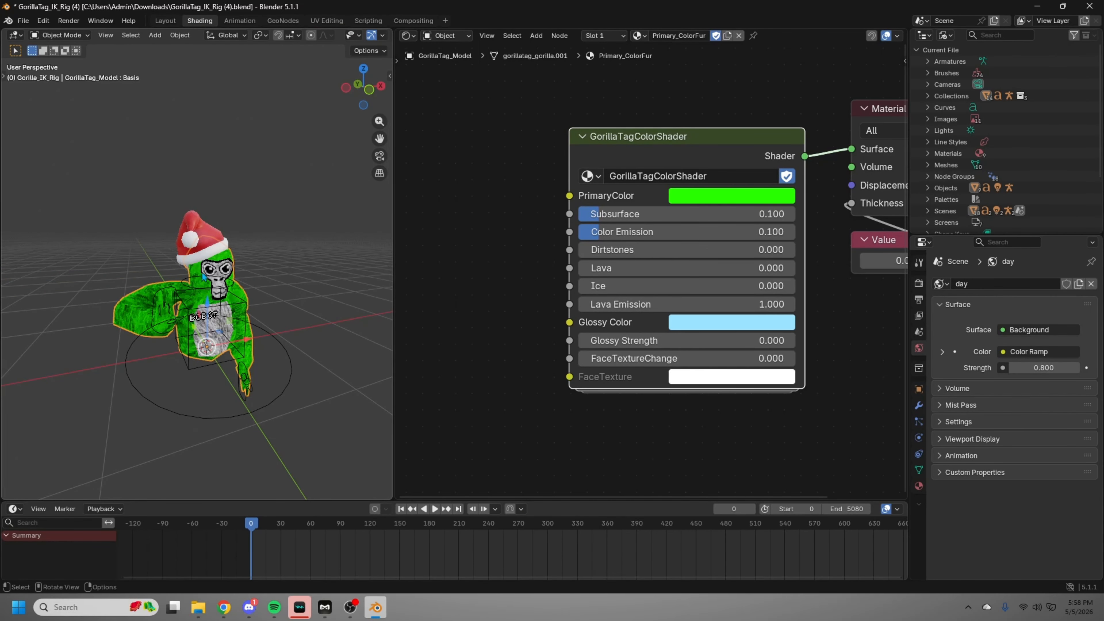
{"action": "scroll", "coordinate": [559, 268], "scroll_direction": "down", "scroll_amount": 2}
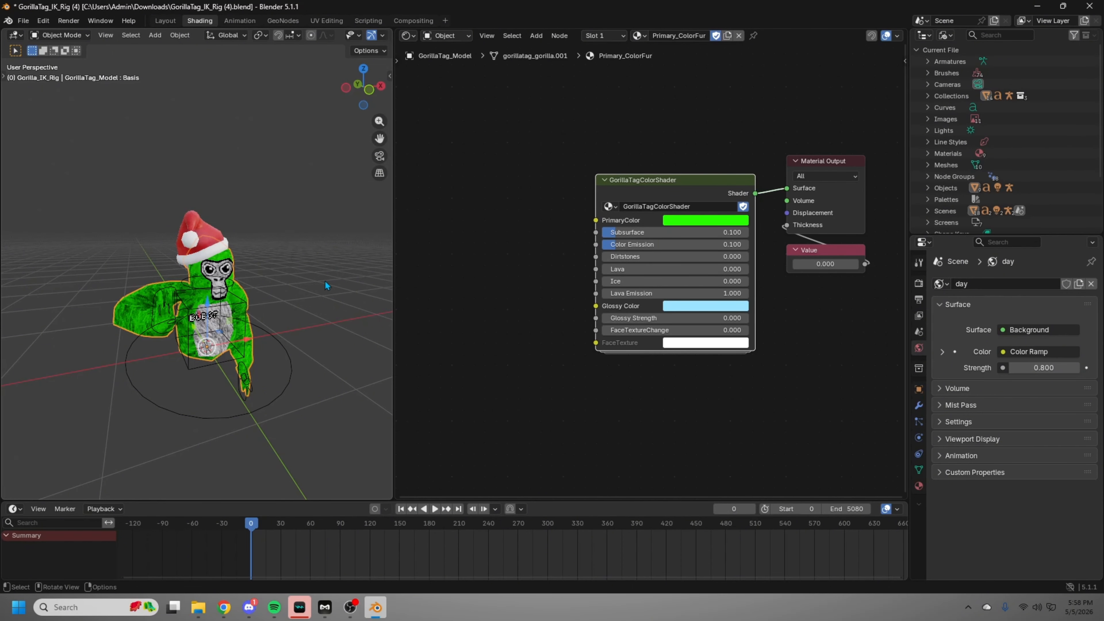
{"action": "left_click", "coordinate": [198, 608]}
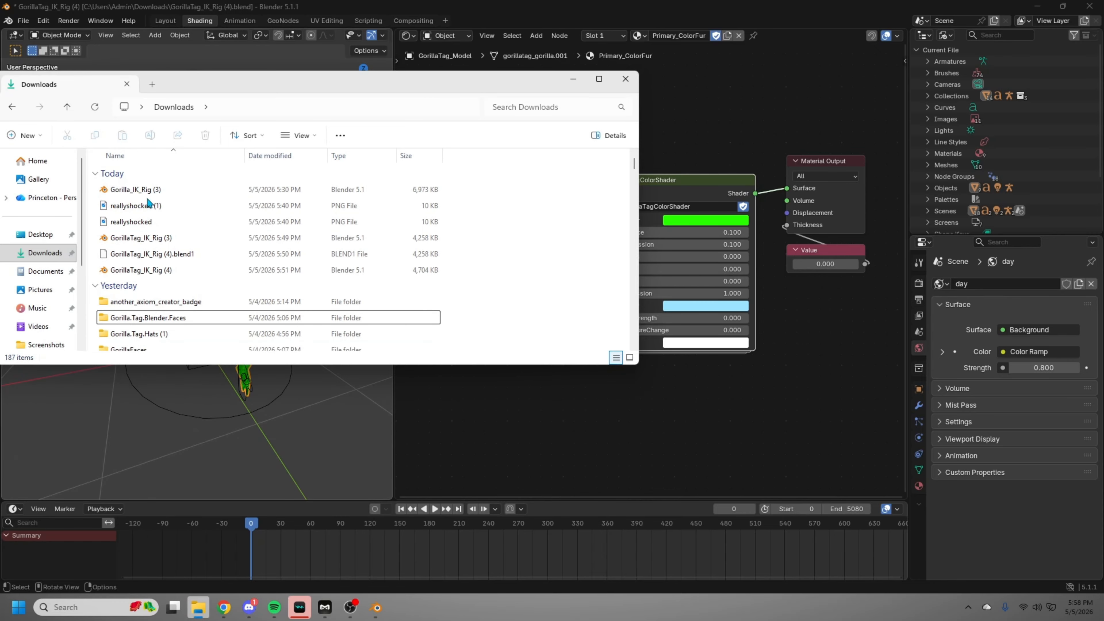
{"action": "left_click_drag", "start_coordinate": [148, 210], "coordinate": [493, 437]}
{"action": "left_click", "coordinate": [573, 81]}
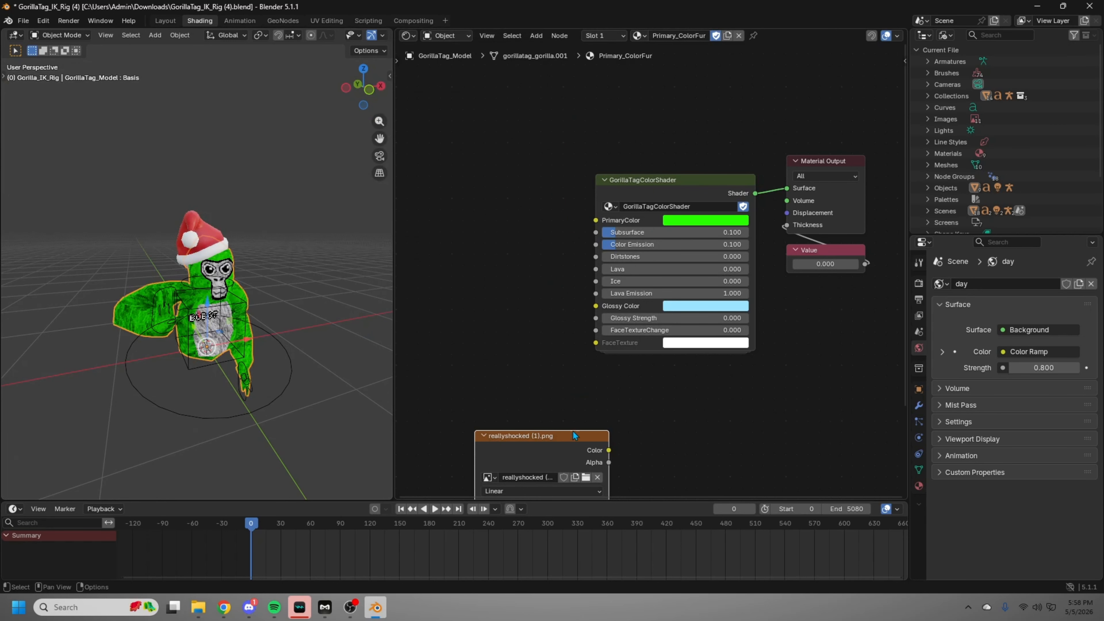
{"action": "mouse_move", "coordinate": [559, 431]}
{"action": "left_mouse_down"}
{"action": "mouse_move", "coordinate": [522, 363]}
{"action": "mouse_move", "coordinate": [497, 200]}
{"action": "mouse_move", "coordinate": [584, 309]}
{"action": "mouse_move", "coordinate": [591, 346]}
{"action": "left_mouse_up"}
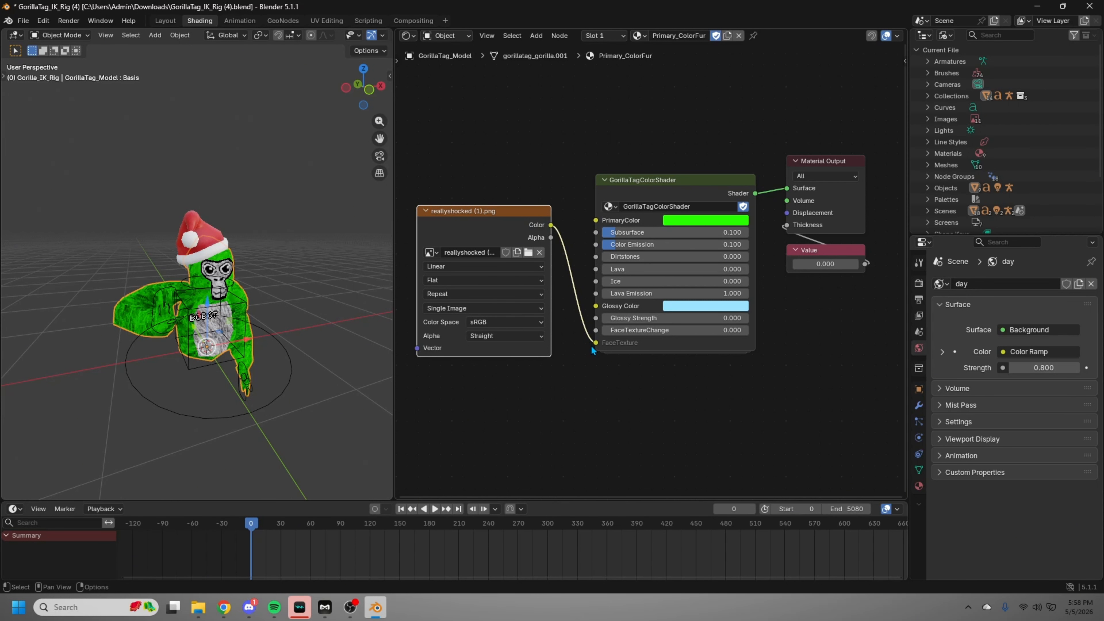
Shift the GorillaTagColorShader node slightly and set the reallyshocked (1).png texture's interpolation to Closest
{"action": "left_click_drag", "start_coordinate": [361, 92], "coordinate": [340, 94]}
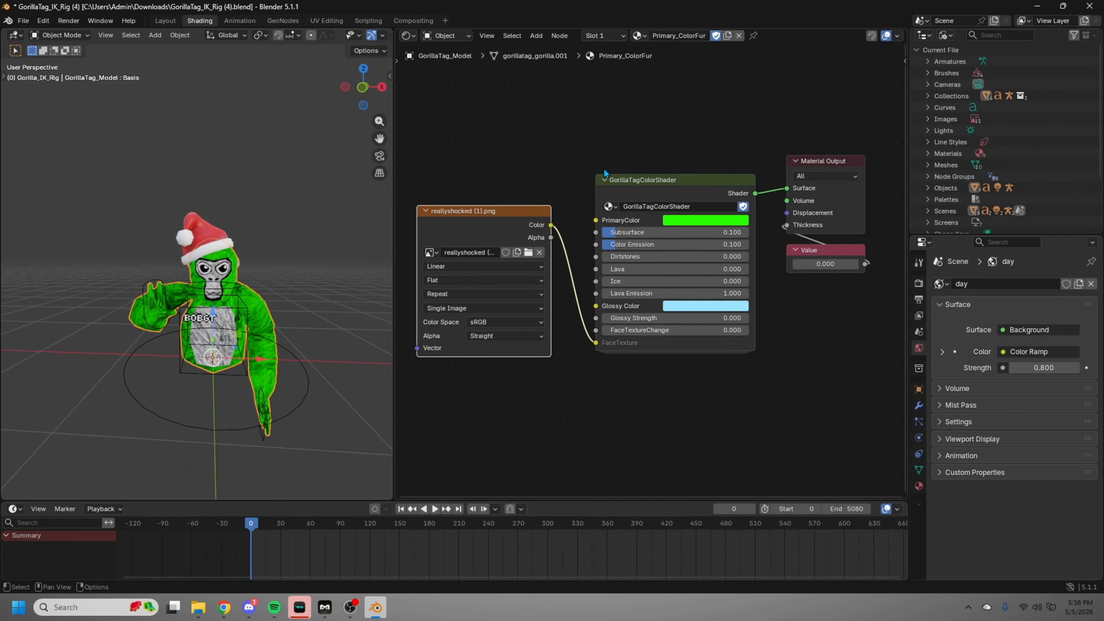
{"action": "mouse_move", "coordinate": [639, 173]}
{"action": "left_mouse_down"}
{"action": "mouse_move", "coordinate": [613, 147]}
{"action": "mouse_move", "coordinate": [649, 168]}
{"action": "left_mouse_up"}
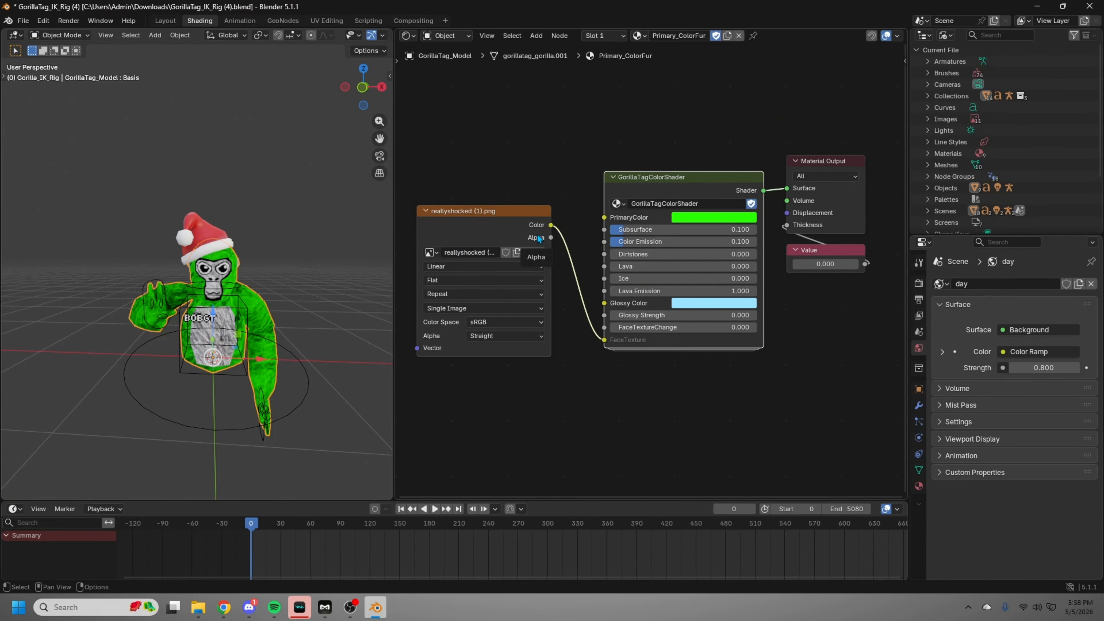
{"action": "left_click", "coordinate": [456, 268]}
{"action": "left_click", "coordinate": [448, 304]}
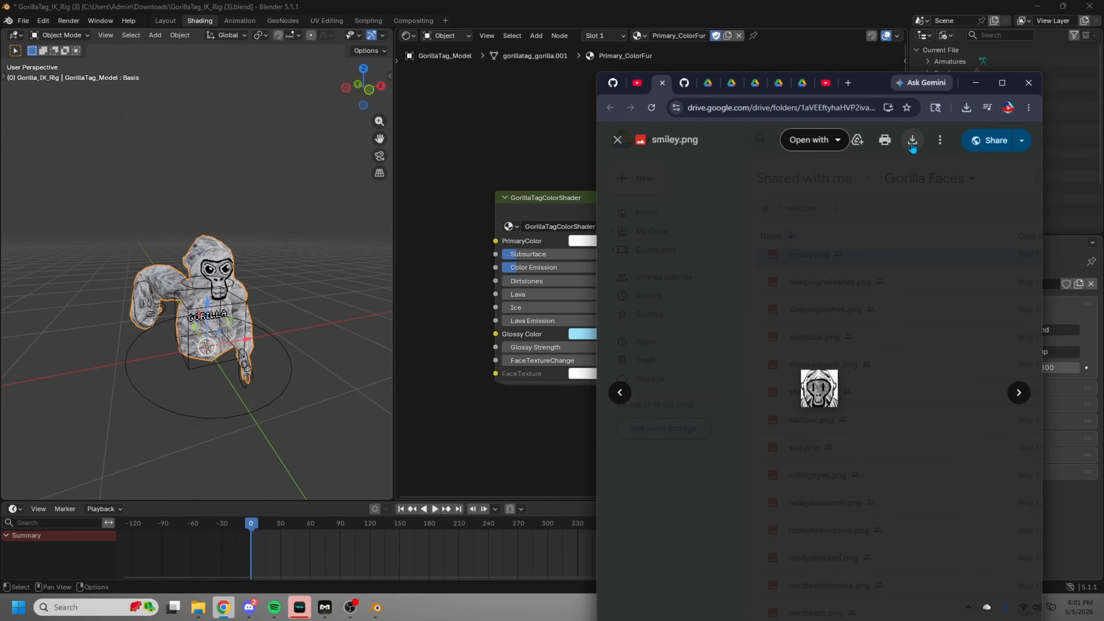
Download smiley.png from the Gorilla Faces Drive folder and add it to Blender's shader nodes as an image texture
{"action": "left_click", "coordinate": [912, 141]}
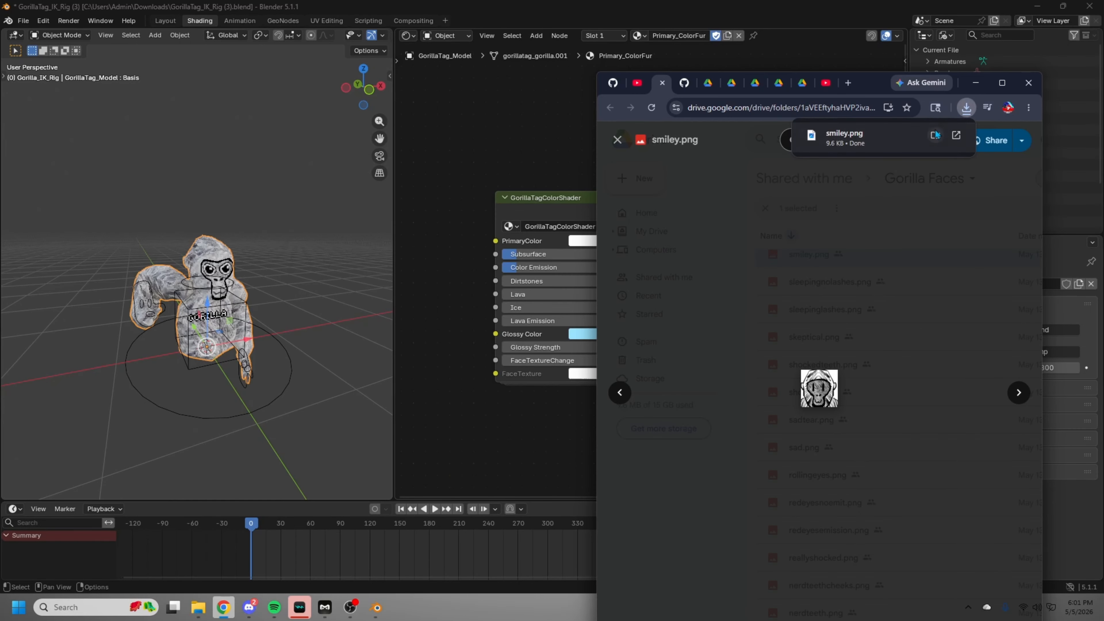
{"action": "left_click_drag", "start_coordinate": [504, 129], "coordinate": [504, 129]}
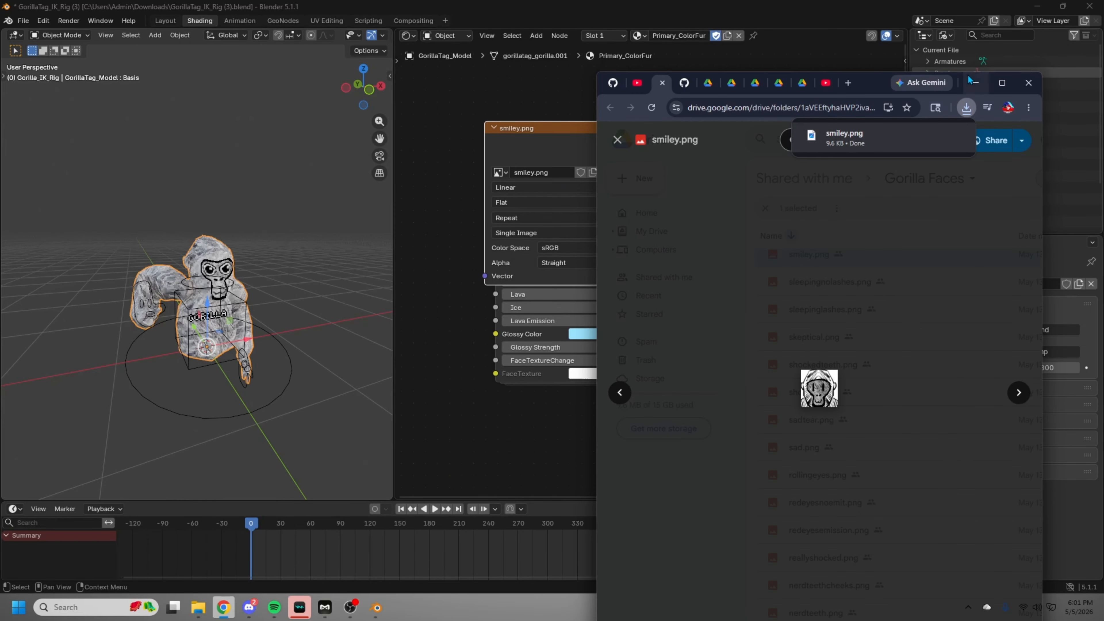
{"action": "left_click_drag", "start_coordinate": [577, 133], "coordinate": [427, 219]}
Connect smiley.png's Color output to FaceTexture, set FaceTextureChange to 1, and place the image node above the shader node
{"action": "scroll", "coordinate": [529, 277], "scroll_direction": "down", "scroll_amount": 1}
{"action": "left_click_drag", "start_coordinate": [518, 243], "coordinate": [662, 364]}
{"action": "scroll", "coordinate": [578, 338], "scroll_direction": "up", "scroll_amount": 1}
{"action": "left_click_drag", "start_coordinate": [364, 97], "coordinate": [341, 80]}
{"action": "scroll", "coordinate": [242, 281], "scroll_direction": "up", "scroll_amount": 5}
{"action": "scroll", "coordinate": [304, 244], "scroll_direction": "down", "scroll_amount": 2}
{"action": "left_click_drag", "start_coordinate": [450, 220], "coordinate": [555, 65]}
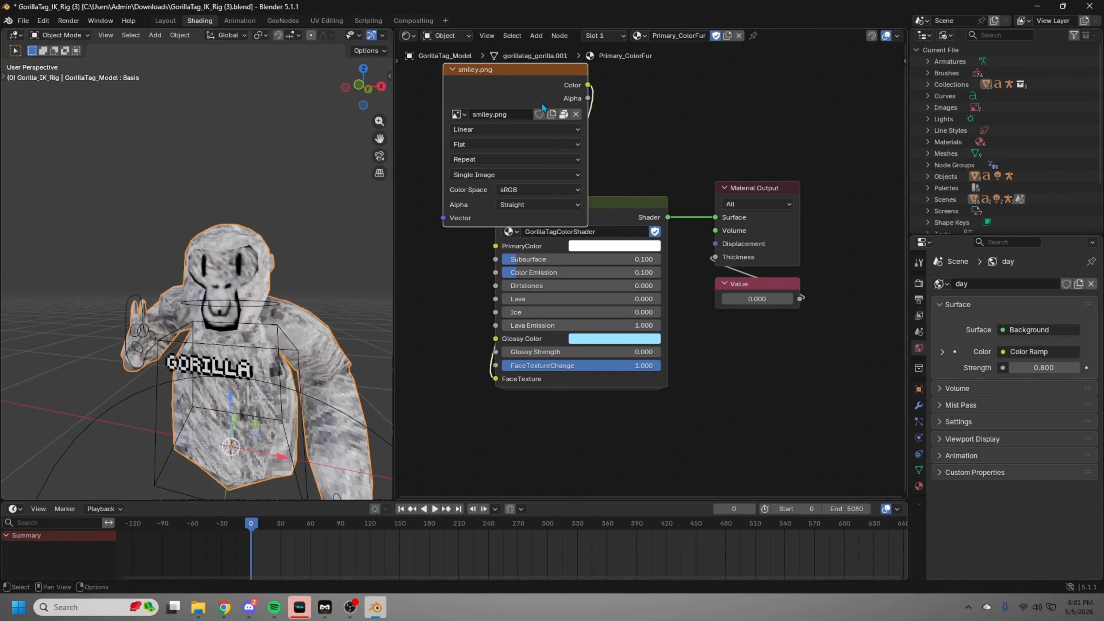
Set the smiley.png texture's interpolation to Closest and check the face up close
{"action": "left_click", "coordinate": [477, 136]}
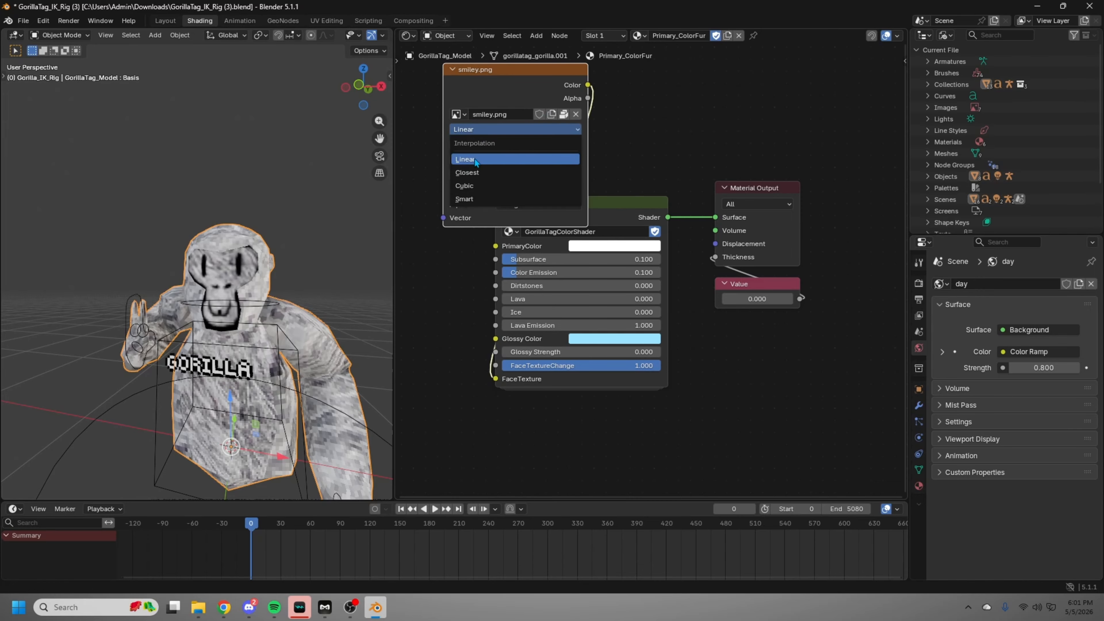
{"action": "left_click", "coordinate": [474, 179]}
{"action": "left_click_drag", "start_coordinate": [363, 99], "coordinate": [2, 99]}
{"action": "scroll", "coordinate": [272, 211], "scroll_direction": "up", "scroll_amount": 5}
{"action": "scroll", "coordinate": [305, 196], "scroll_direction": "down", "scroll_amount": 7}
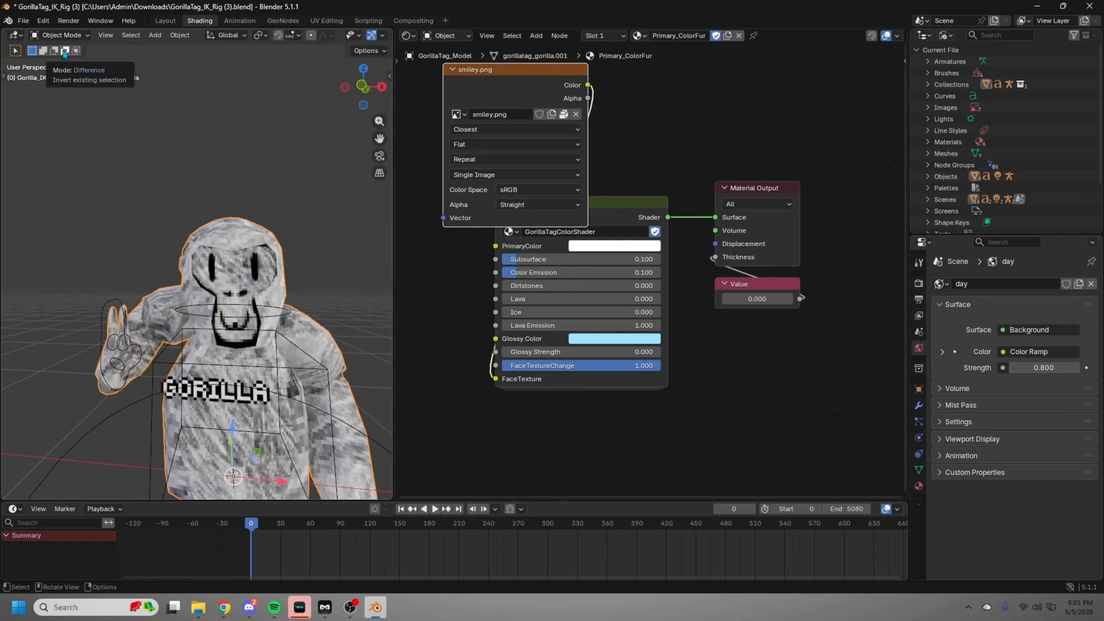
Look through the render and color management settings, and widen the 3D viewport to inspect the gorilla's face
{"action": "left_click", "coordinate": [918, 283]}
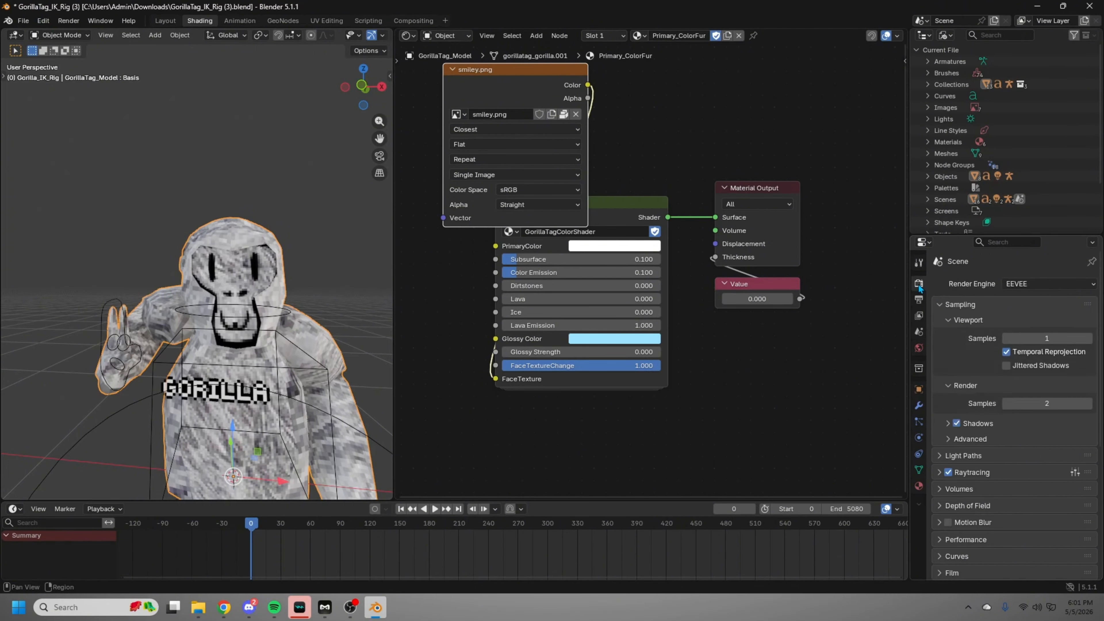
{"action": "scroll", "coordinate": [1002, 473], "scroll_direction": "down", "scroll_amount": 6}
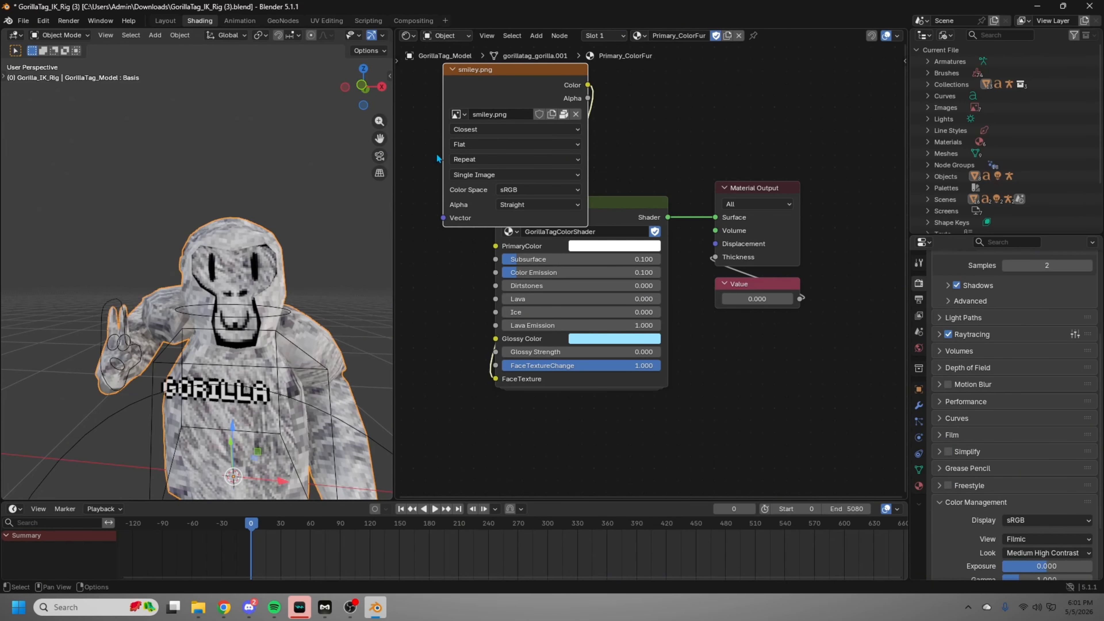
{"action": "left_click_drag", "start_coordinate": [401, 177], "coordinate": [890, 165]}
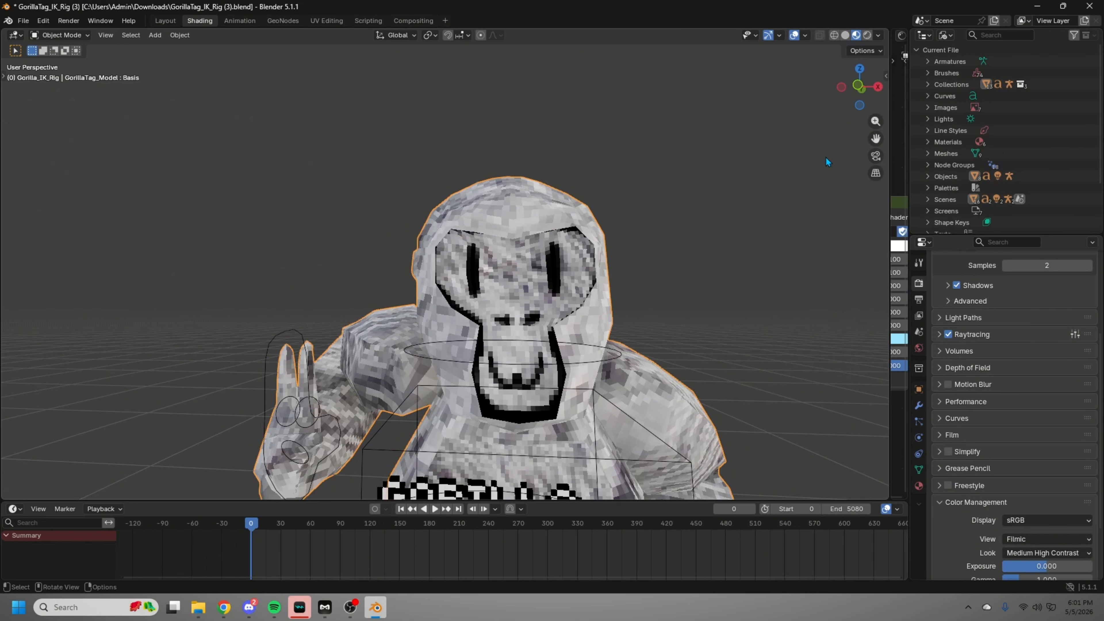
In the Layout workspace, set the gorilla fur material's PrimaryColor to a light blue, about #ACB8FF
{"action": "left_click", "coordinate": [160, 23]}
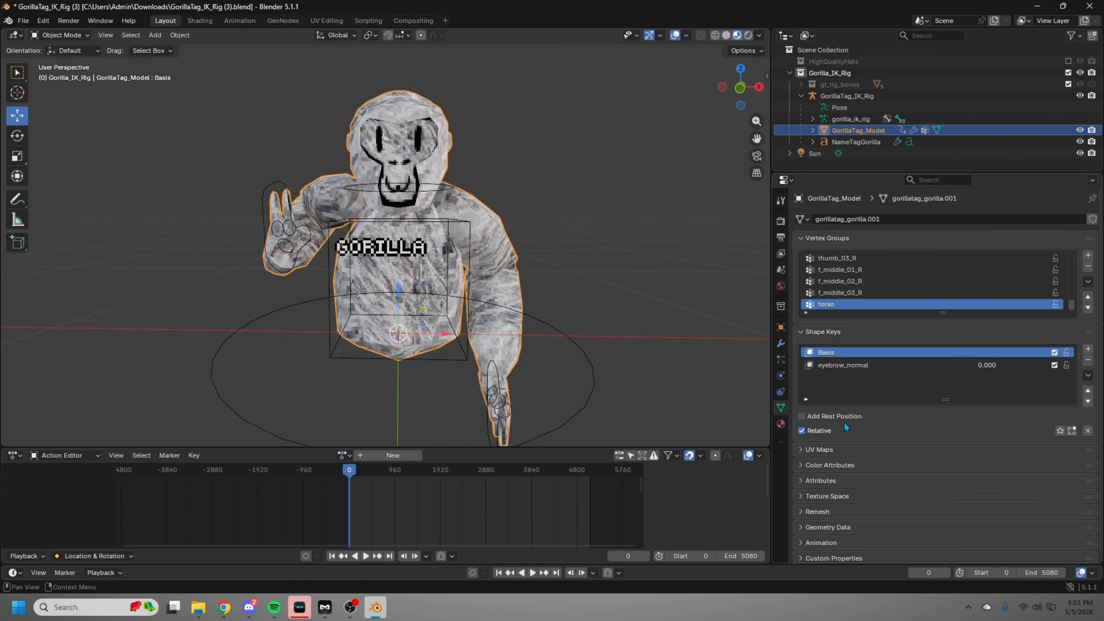
{"action": "left_click", "coordinate": [781, 424]}
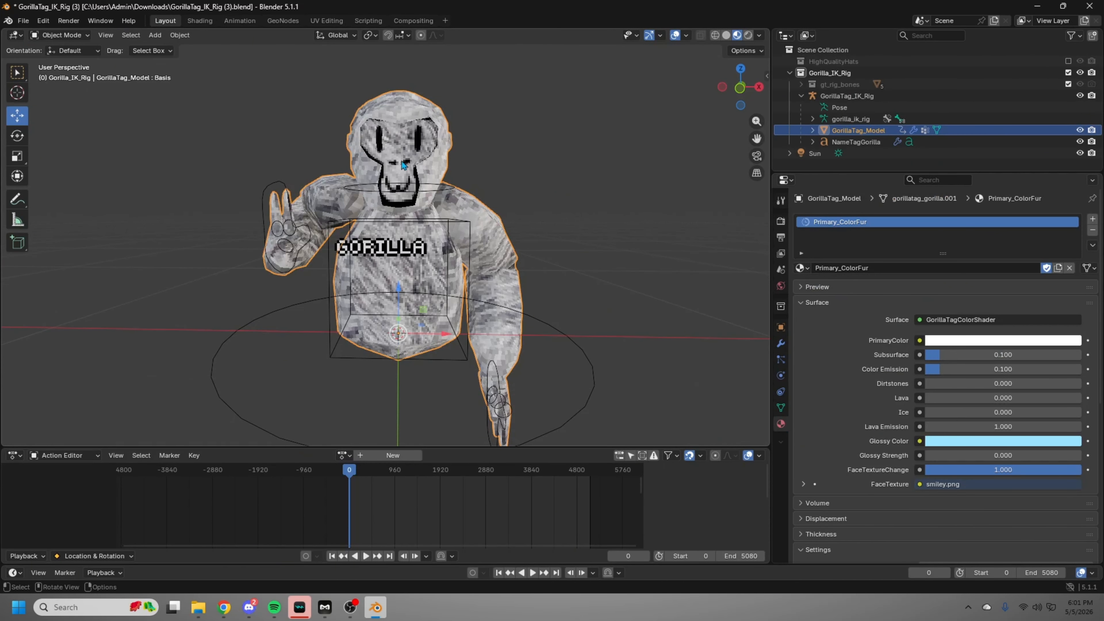
{"action": "left_click", "coordinate": [929, 341]}
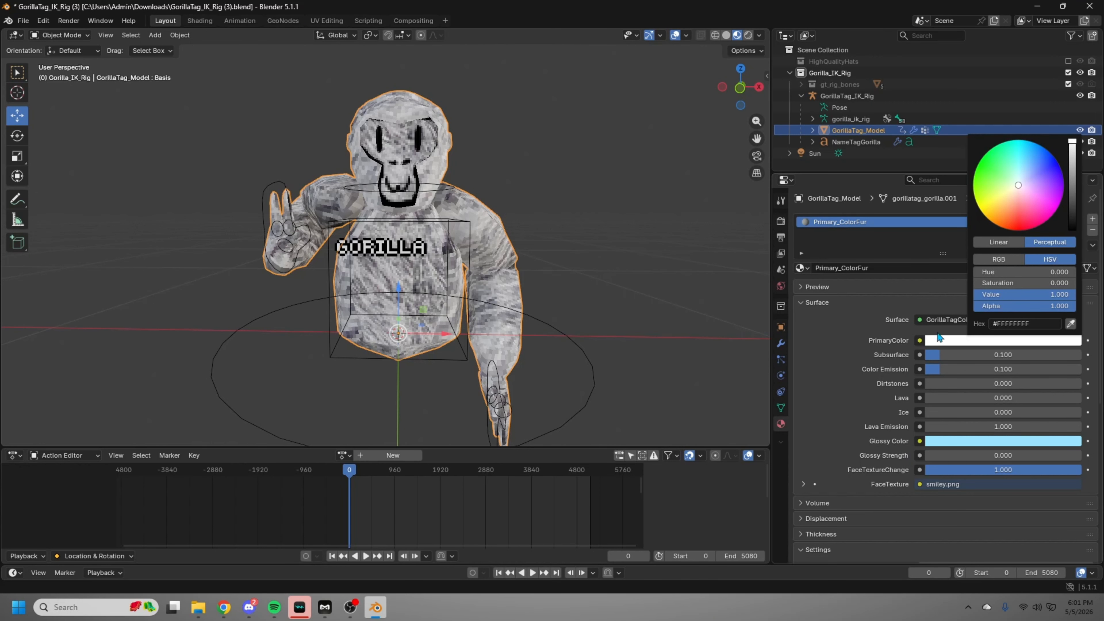
{"action": "mouse_move", "coordinate": [1028, 183]}
{"action": "left_mouse_down"}
{"action": "mouse_move", "coordinate": [1032, 161]}
{"action": "mouse_move", "coordinate": [1021, 168]}
{"action": "mouse_move", "coordinate": [1031, 178]}
{"action": "left_mouse_up"}
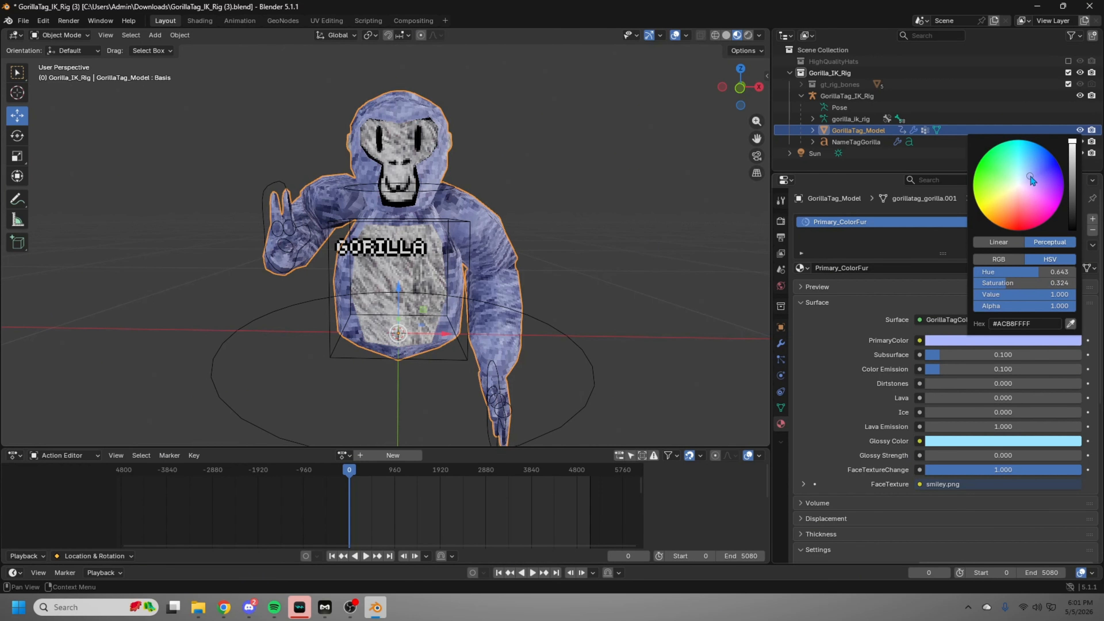
Switch the viewport to rendered shading and raise the color management Exposure to about 0.415
{"action": "left_click", "coordinate": [780, 225]}
{"action": "scroll", "coordinate": [905, 487], "scroll_direction": "down", "scroll_amount": 8}
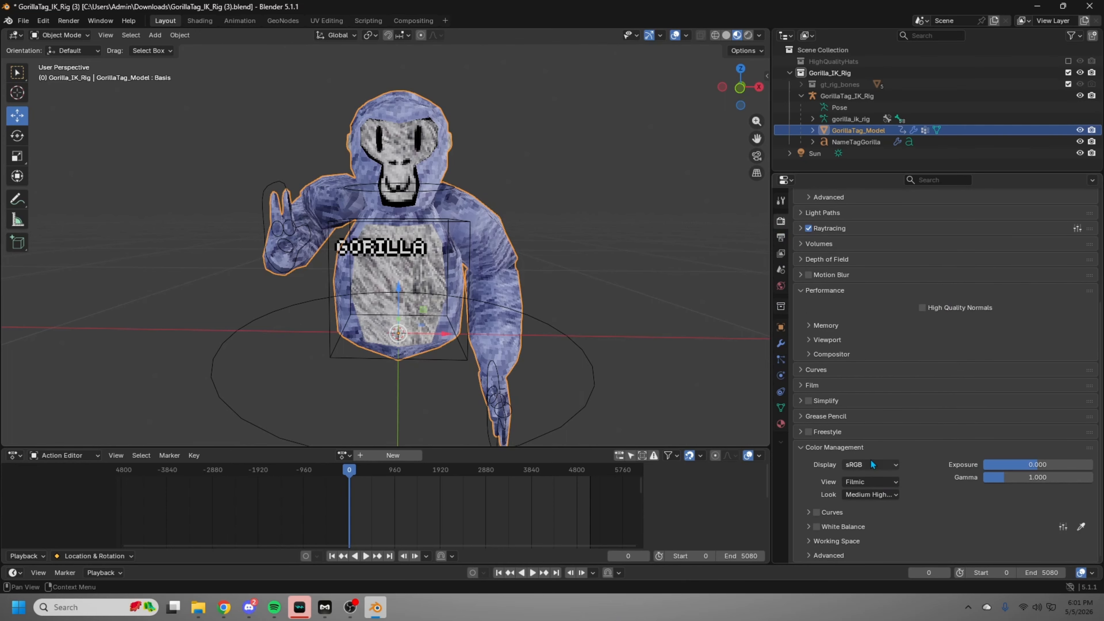
{"action": "scroll", "coordinate": [870, 453], "scroll_direction": "up", "scroll_amount": 6}
{"action": "scroll", "coordinate": [870, 454], "scroll_direction": "down", "scroll_amount": 5}
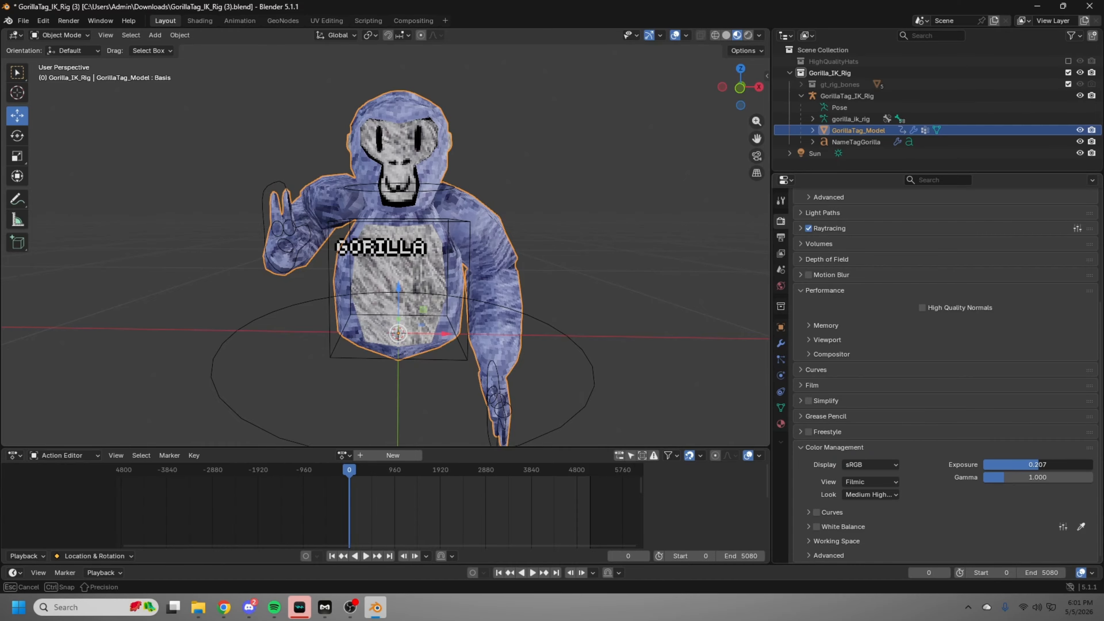
{"action": "left_click_drag", "start_coordinate": [1040, 465], "coordinate": [1041, 465]}
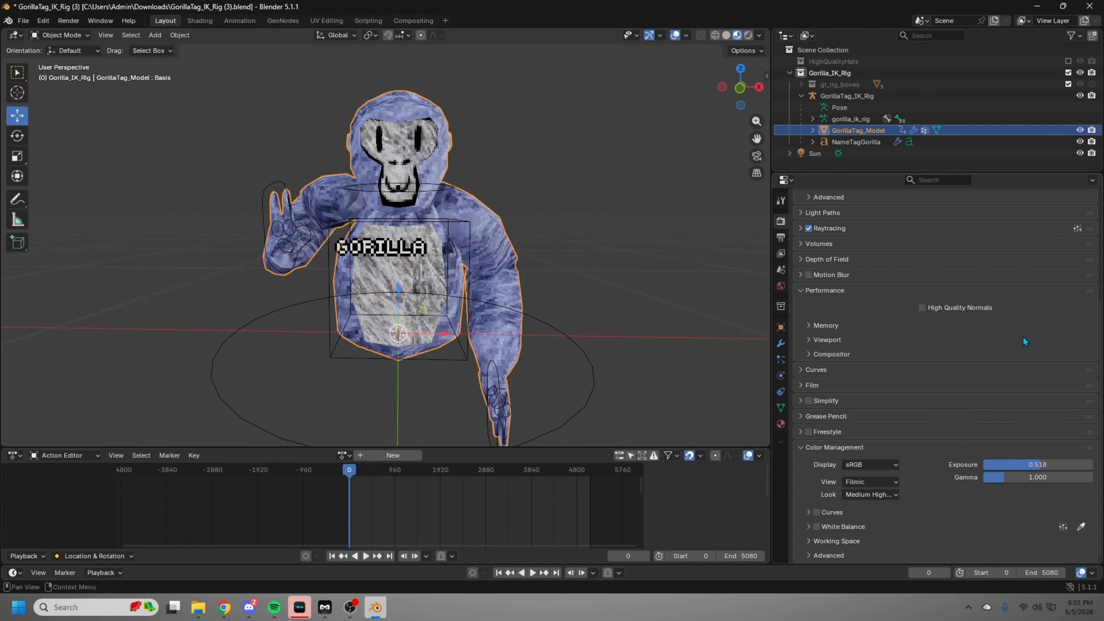
{"action": "left_click", "coordinate": [751, 35]}
{"action": "mouse_move", "coordinate": [740, 85]}
{"action": "left_mouse_down"}
{"action": "mouse_move", "coordinate": [670, 102]}
{"action": "mouse_move", "coordinate": [764, 94]}
{"action": "mouse_move", "coordinate": [741, 86]}
{"action": "left_mouse_up"}
{"action": "mouse_move", "coordinate": [1037, 465]}
{"action": "left_mouse_down"}
{"action": "mouse_move", "coordinate": [1057, 465]}
{"action": "mouse_move", "coordinate": [1000, 465]}
{"action": "mouse_move", "coordinate": [1040, 465]}
{"action": "left_mouse_up"}
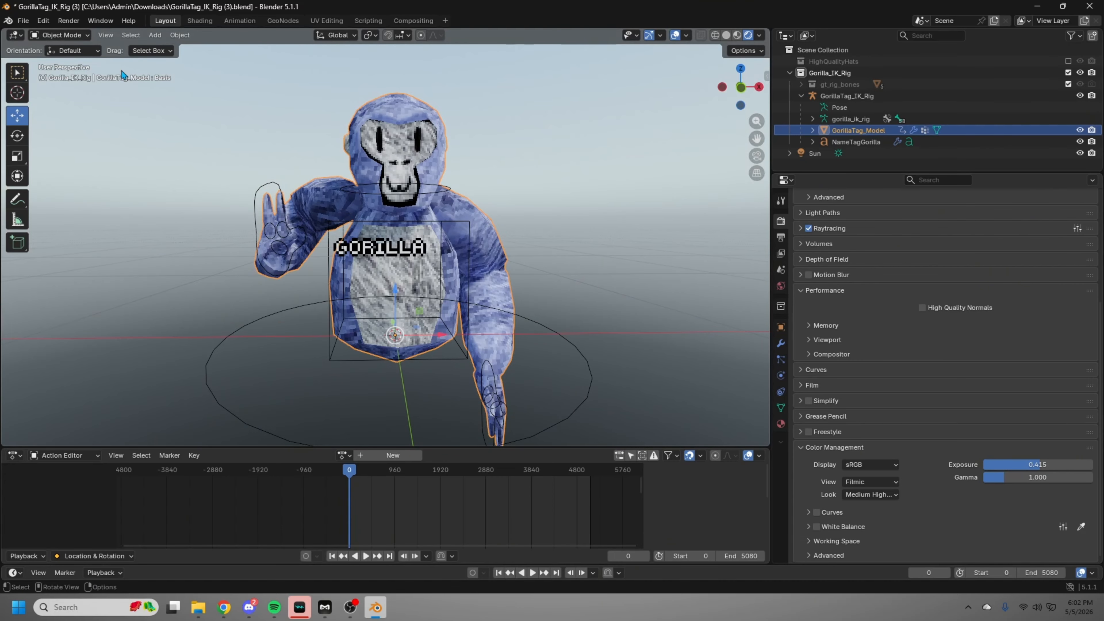
Add a Sun light to the scene with the gorilla
{"action": "scroll", "coordinate": [382, 227], "scroll_direction": "down", "scroll_amount": 3}
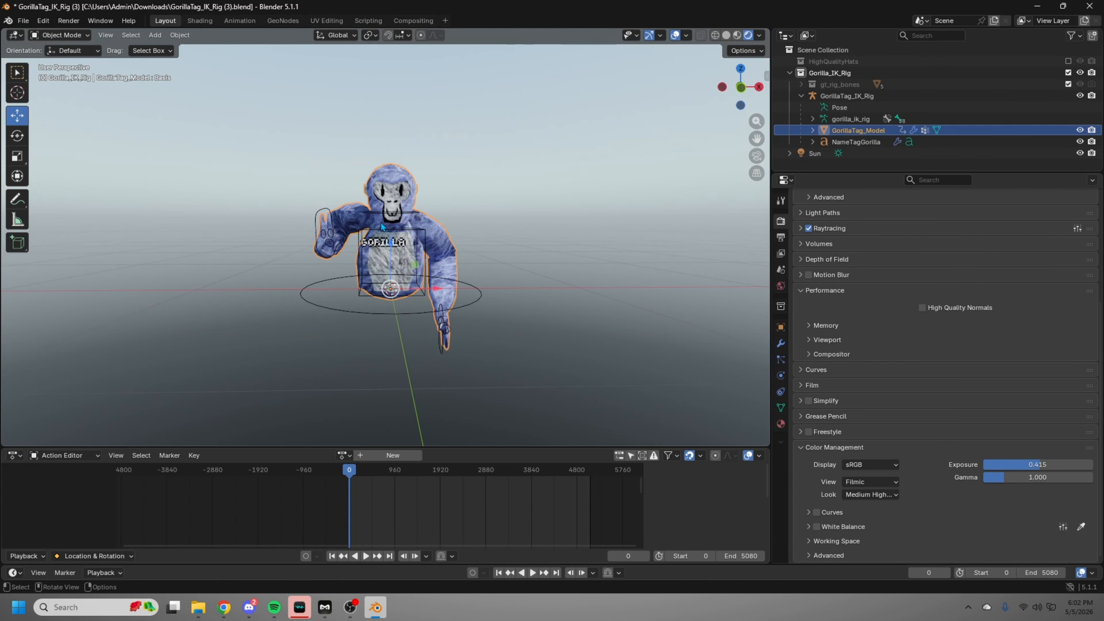
{"action": "left_click", "coordinate": [140, 38]}
{"action": "left_click", "coordinate": [155, 35]}
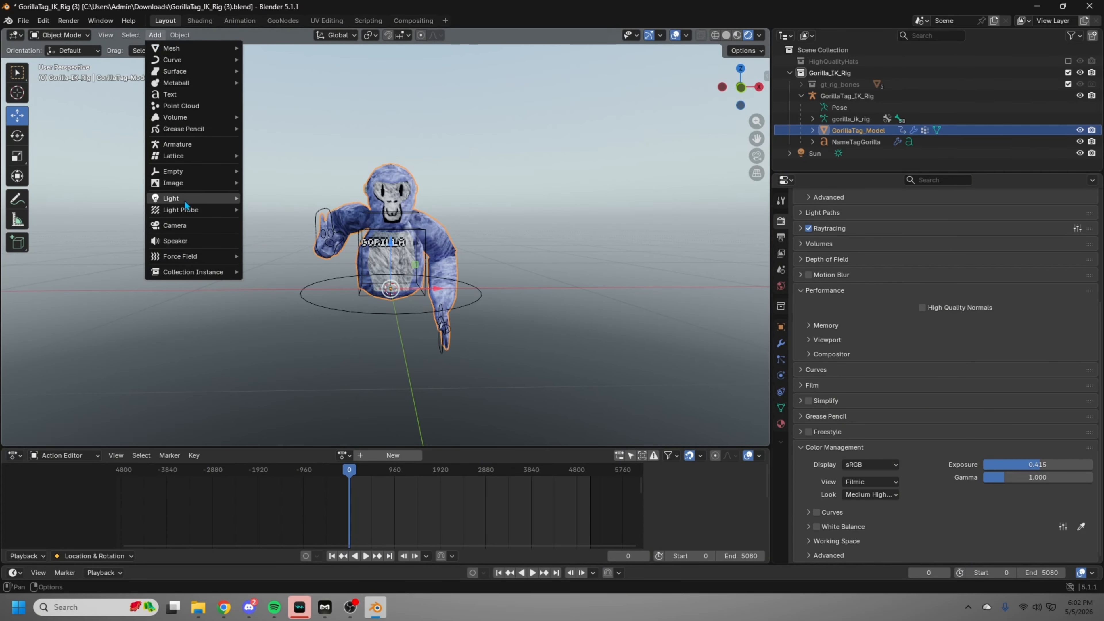
{"action": "mouse_move", "coordinate": [186, 200]}
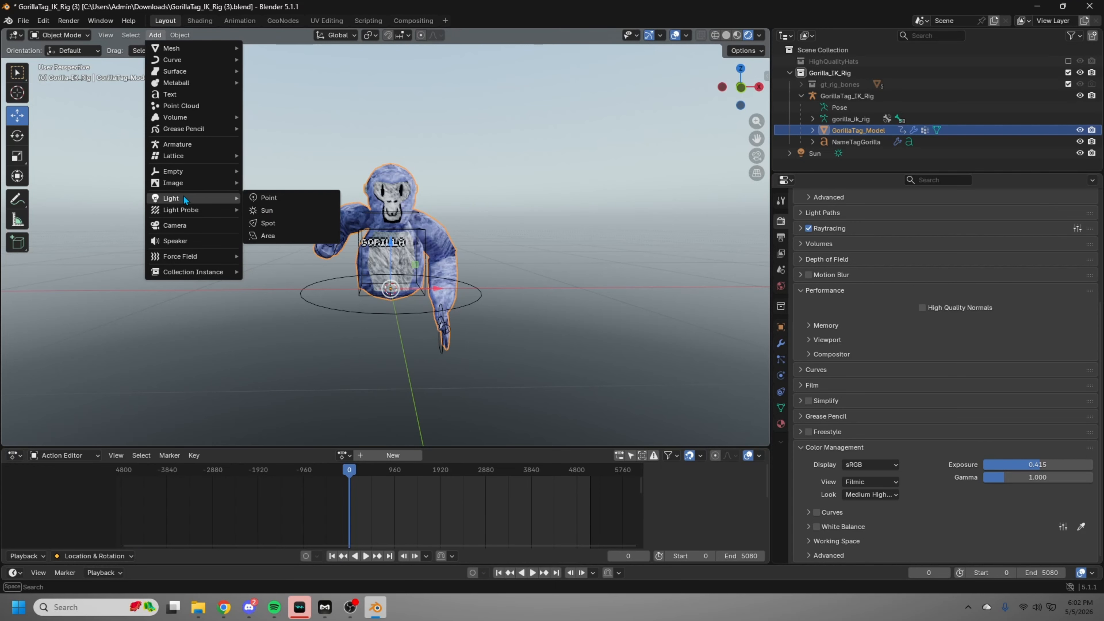
{"action": "left_click", "coordinate": [269, 211]}
Reorient the new sun light so its direction line points upward past the gorilla's head
{"action": "left_click_drag", "start_coordinate": [208, 264], "coordinate": [235, 217]}
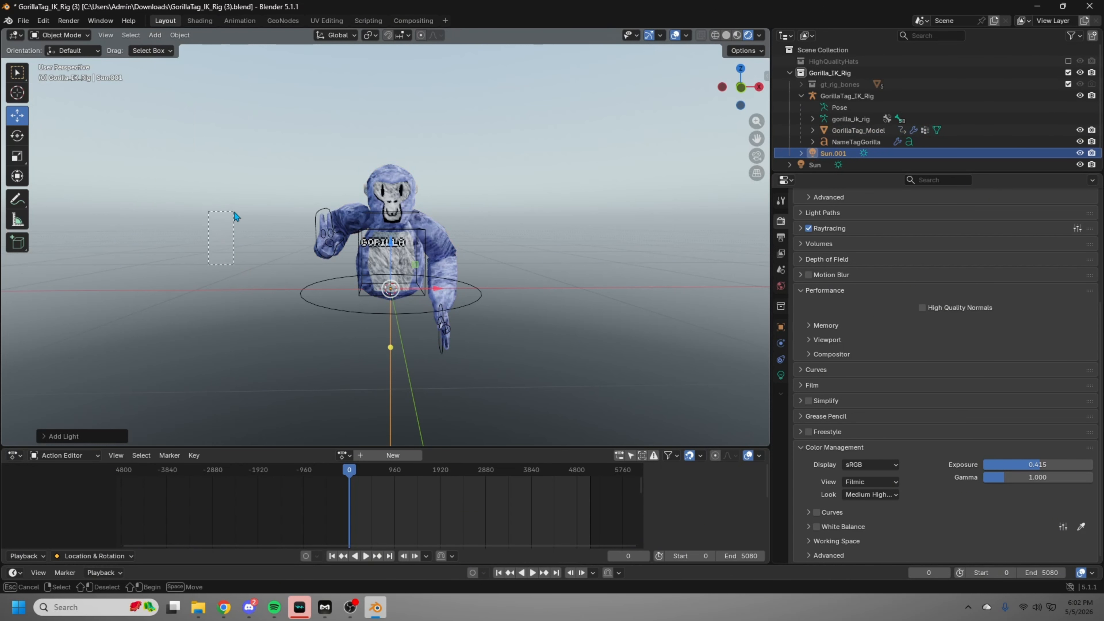
{"action": "left_click_drag", "start_coordinate": [295, 181], "coordinate": [295, 181]}
{"action": "left_click_drag", "start_coordinate": [376, 321], "coordinate": [429, 172]}
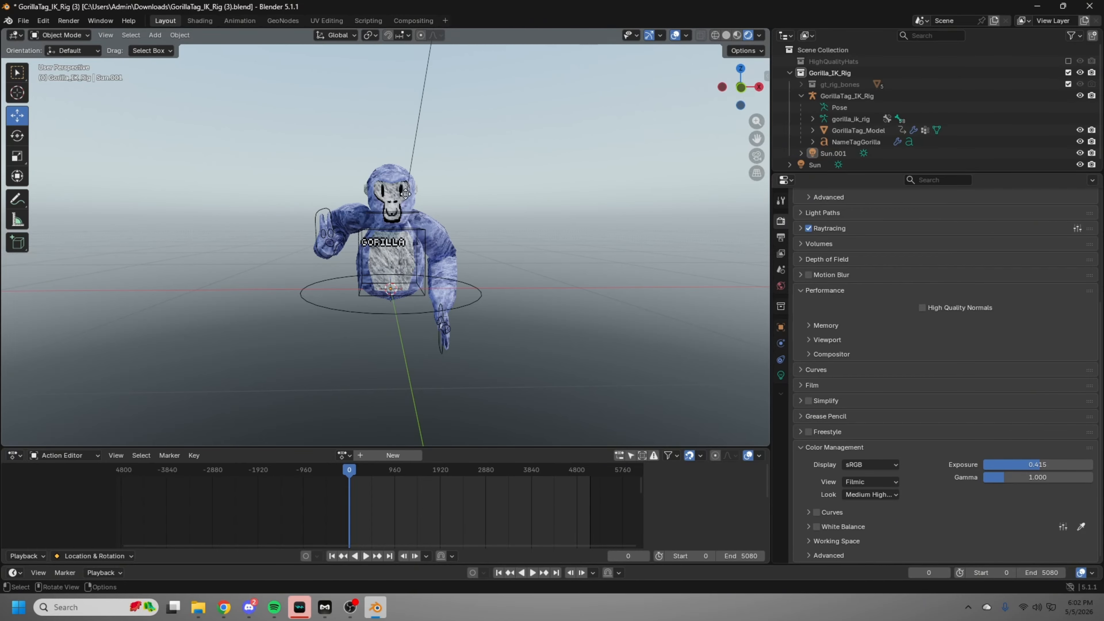
Move the original sun light from behind the gorilla to the front side of the character
{"action": "left_click_drag", "start_coordinate": [740, 87], "coordinate": [733, 138]}
{"action": "scroll", "coordinate": [594, 157], "scroll_direction": "down", "scroll_amount": 12}
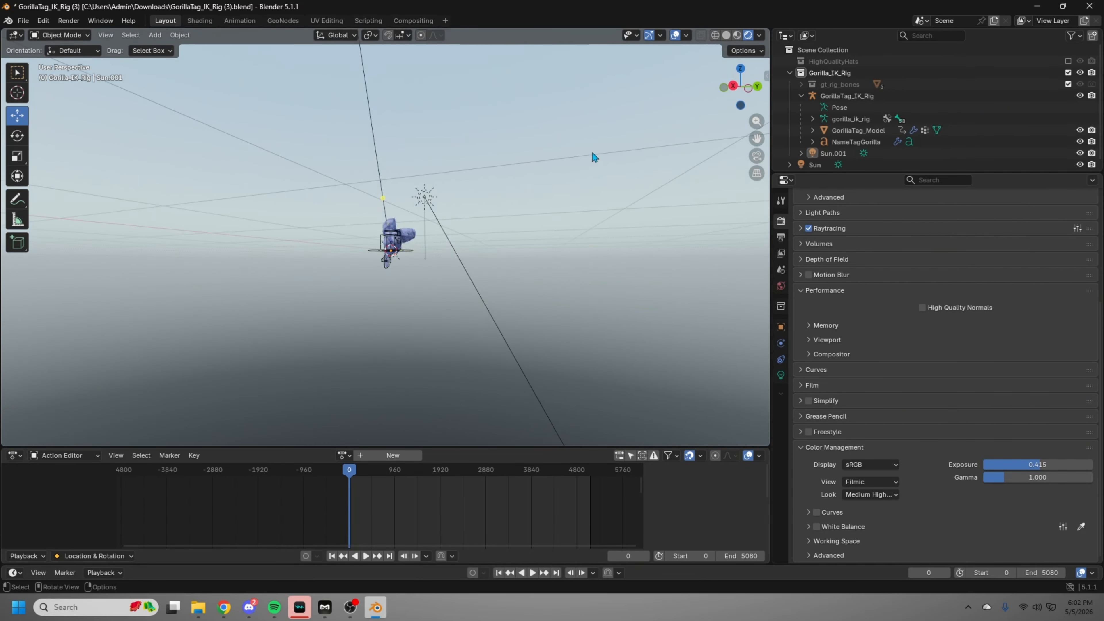
{"action": "left_click", "coordinate": [413, 209]}
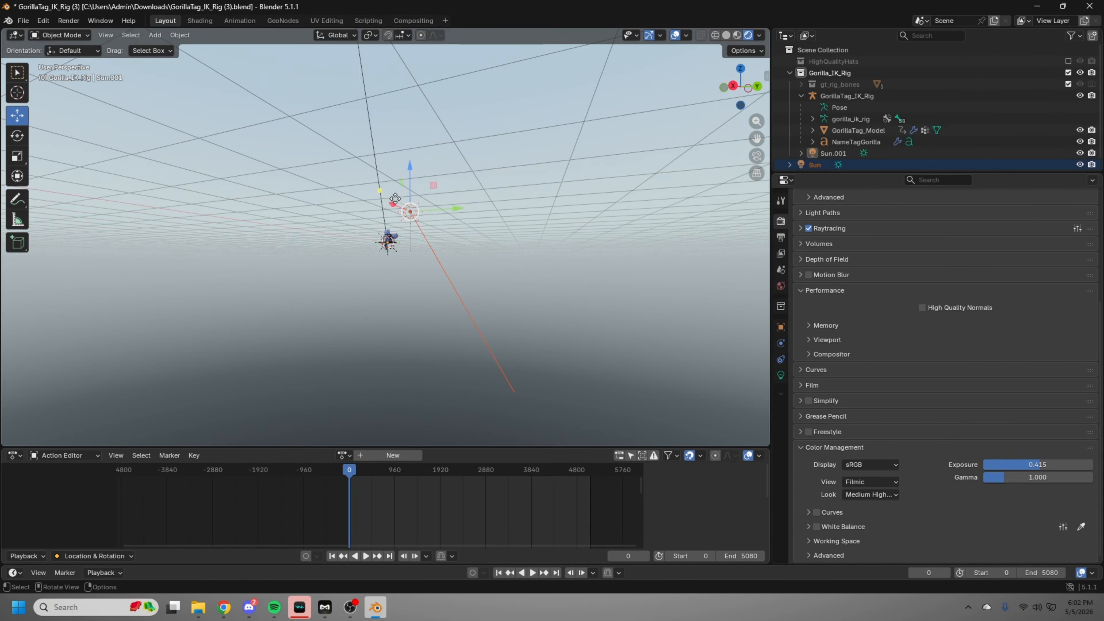
{"action": "left_click_drag", "start_coordinate": [407, 203], "coordinate": [366, 192]}
{"action": "left_click_drag", "start_coordinate": [739, 89], "coordinate": [809, 94]}
{"action": "scroll", "coordinate": [375, 242], "scroll_direction": "up", "scroll_amount": 4}
{"action": "scroll", "coordinate": [727, 113], "scroll_direction": "up", "scroll_amount": 5}
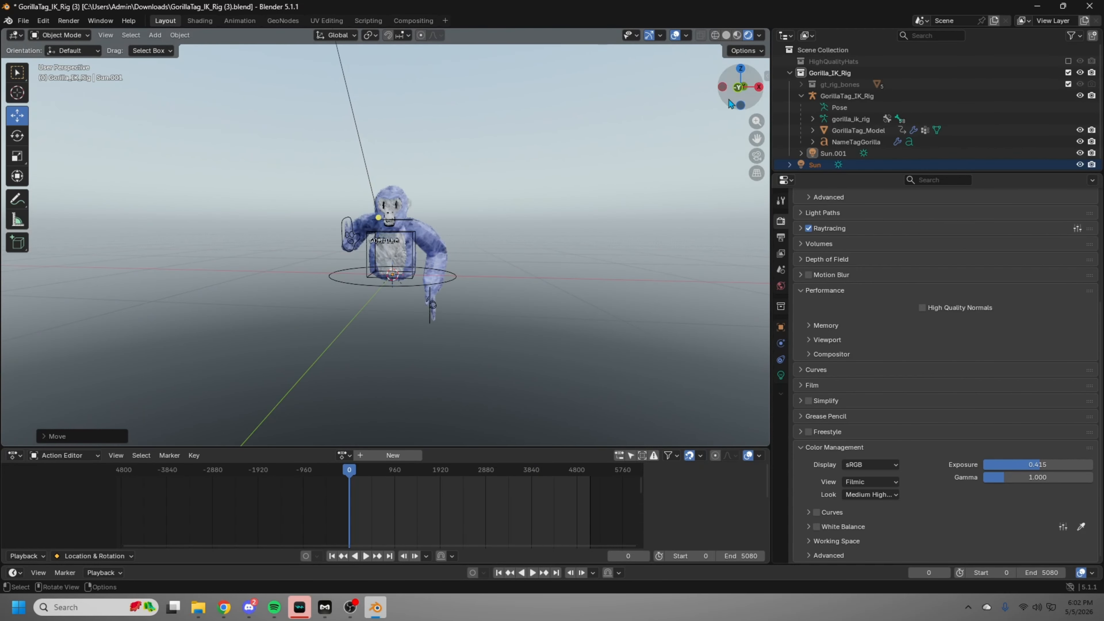
Lower the front sun light by about 2.24 m along the global Z axis, and select the second sun light
{"action": "left_click_drag", "start_coordinate": [739, 91], "coordinate": [633, 92]}
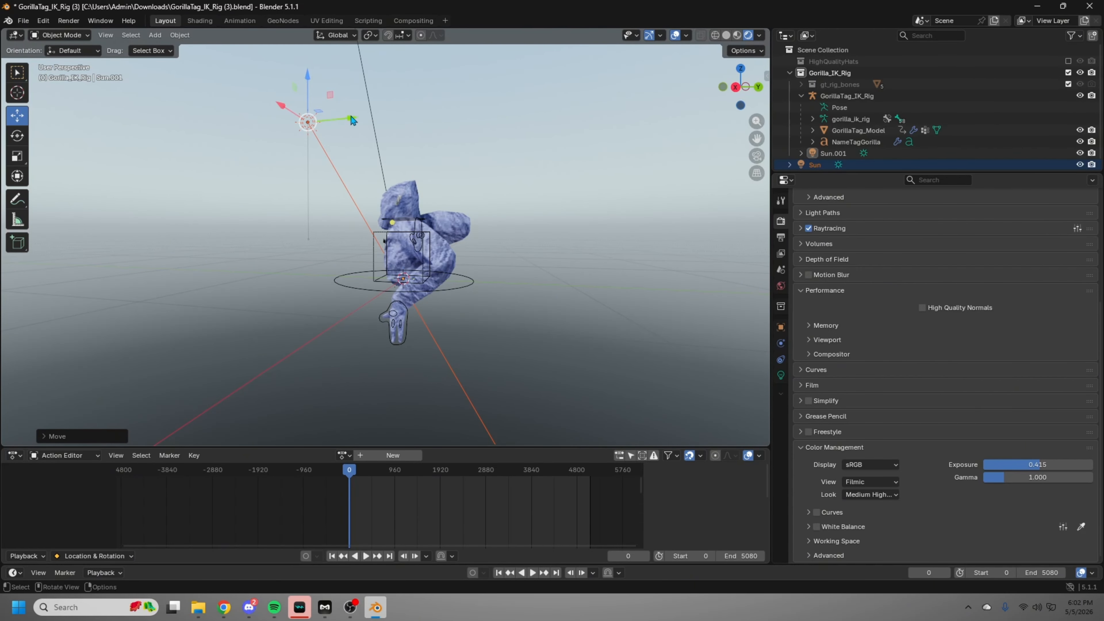
{"action": "mouse_move", "coordinate": [352, 118]}
{"action": "left_mouse_down"}
{"action": "mouse_move", "coordinate": [378, 118]}
{"action": "mouse_move", "coordinate": [354, 118]}
{"action": "left_mouse_up"}
{"action": "mouse_move", "coordinate": [289, 107]}
{"action": "left_mouse_down"}
{"action": "mouse_move", "coordinate": [237, 106]}
{"action": "mouse_move", "coordinate": [342, 100]}
{"action": "mouse_move", "coordinate": [306, 158]}
{"action": "left_mouse_up"}
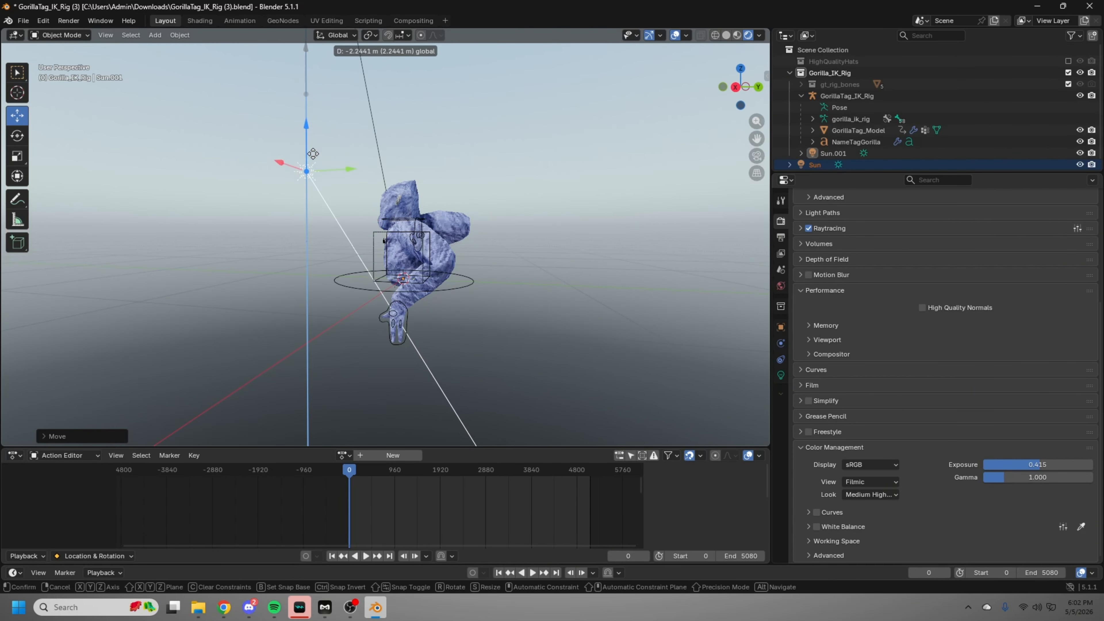
{"action": "left_click_drag", "start_coordinate": [356, 266], "coordinate": [373, 244]}
{"action": "left_click_drag", "start_coordinate": [379, 127], "coordinate": [392, 209]}
{"action": "left_click_drag", "start_coordinate": [739, 93], "coordinate": [846, 94]}
{"action": "scroll", "coordinate": [437, 172], "scroll_direction": "up", "scroll_amount": 5}
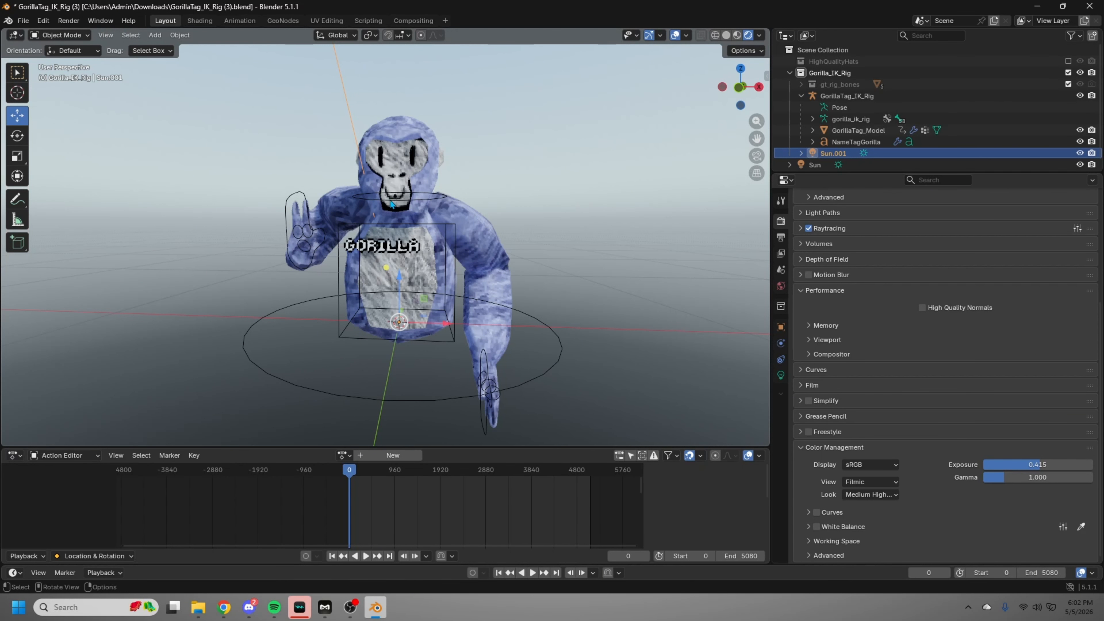
{"action": "scroll", "coordinate": [391, 205], "scroll_direction": "down", "scroll_amount": 2}
{"action": "scroll", "coordinate": [999, 252], "scroll_direction": "up", "scroll_amount": 8}
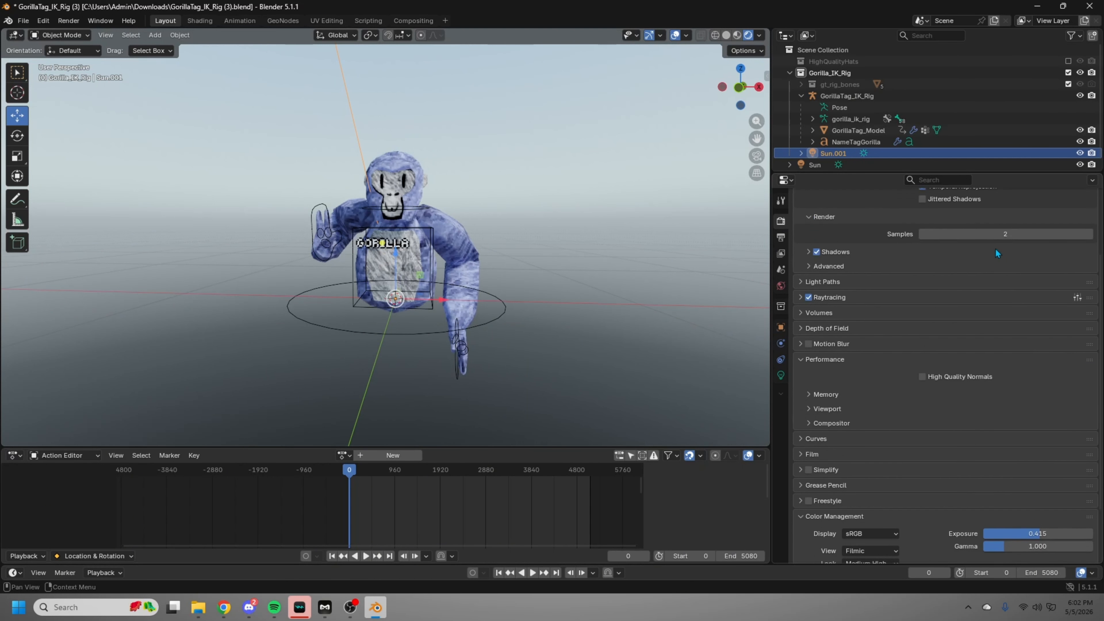
Add a camera to the scene and look through it
{"action": "left_click", "coordinate": [155, 35]}
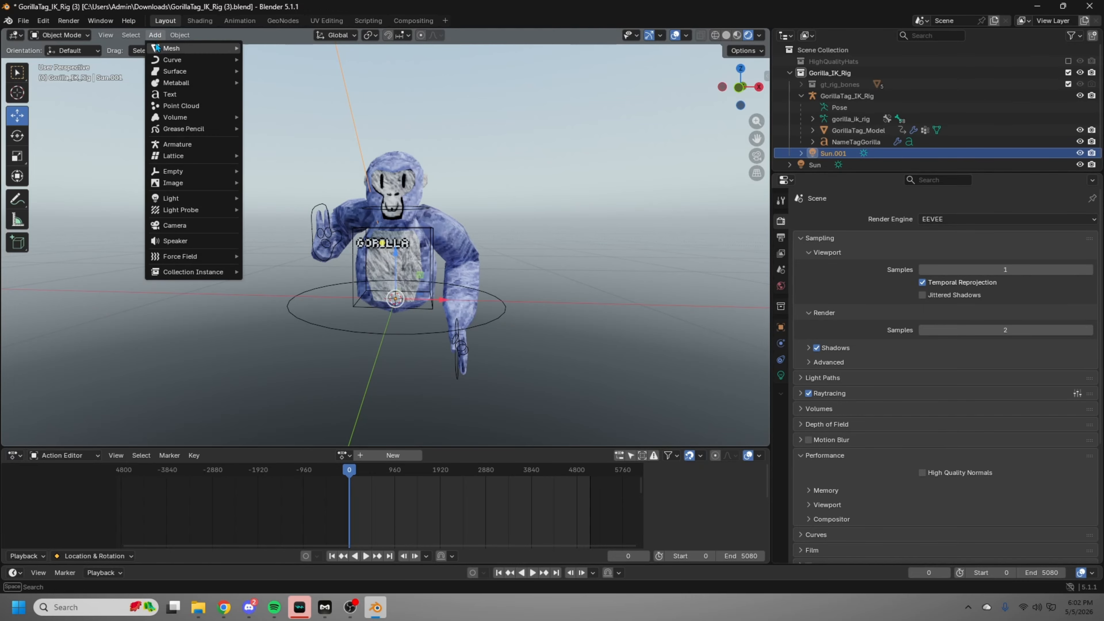
{"action": "left_click", "coordinate": [193, 227]}
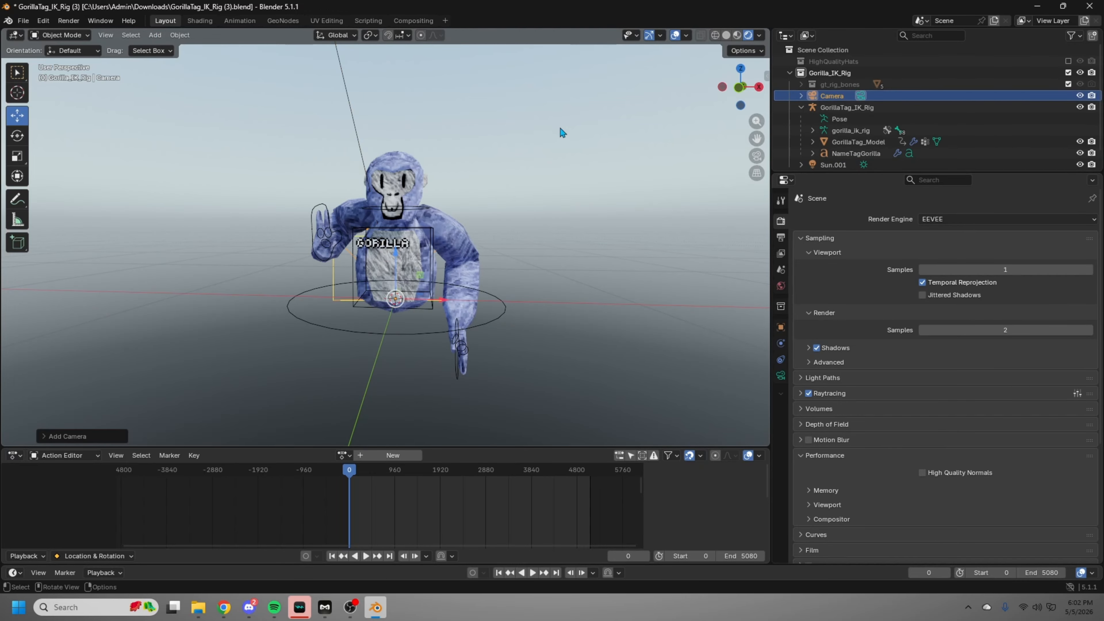
{"action": "left_click", "coordinate": [757, 156]}
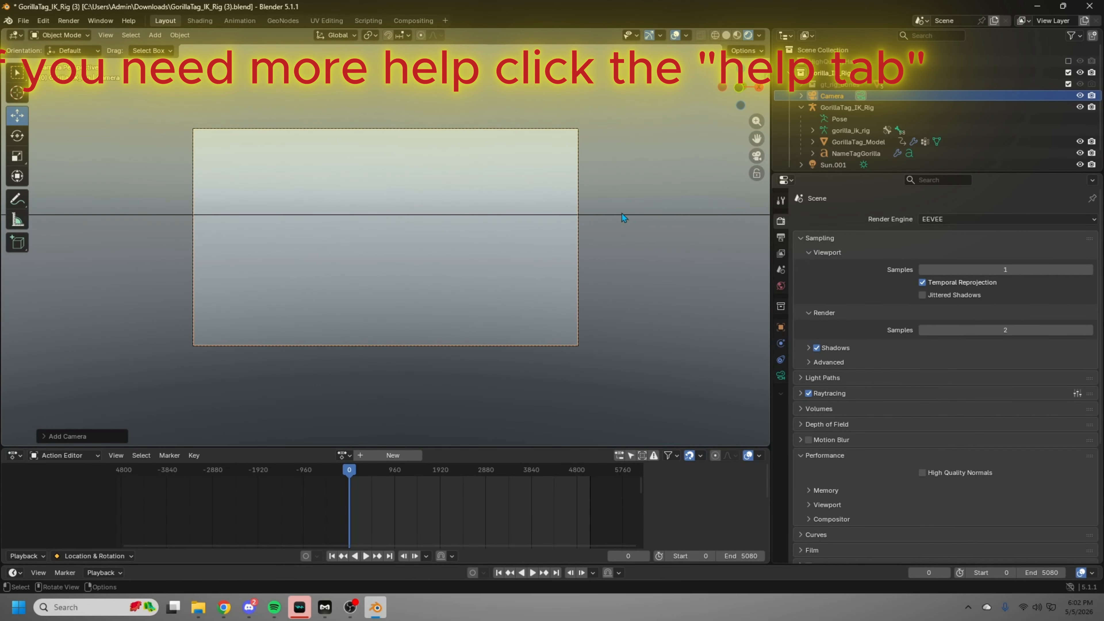
{"action": "scroll", "coordinate": [352, 223], "scroll_direction": "down", "scroll_amount": 6}
{"action": "scroll", "coordinate": [461, 162], "scroll_direction": "up", "scroll_amount": 2}
{"action": "scroll", "coordinate": [463, 165], "scroll_direction": "down", "scroll_amount": 2}
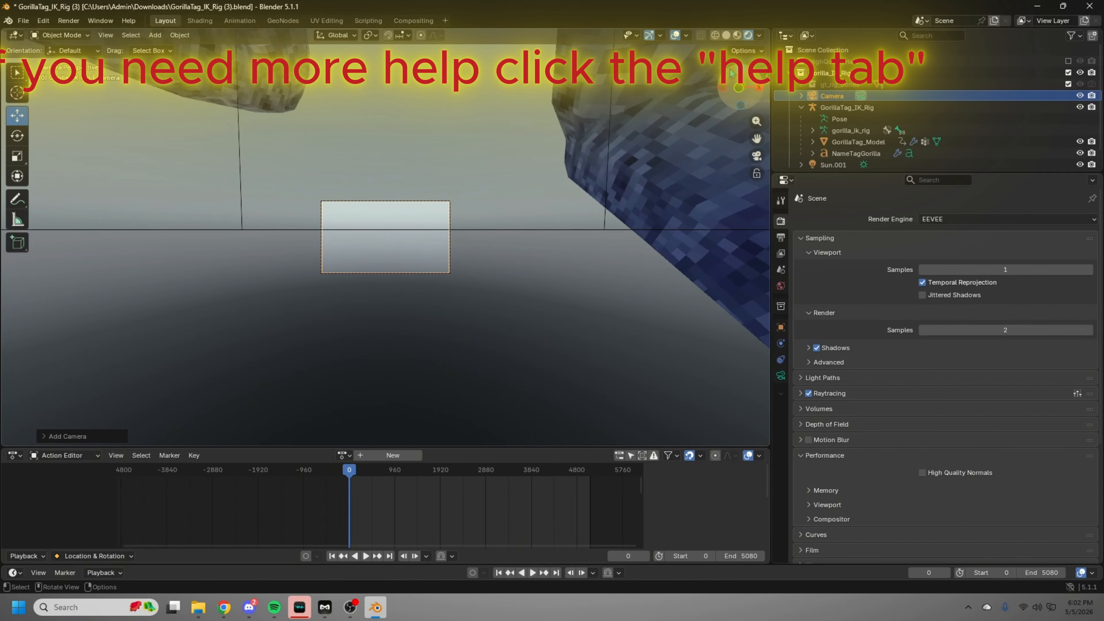
Move the camera out in front of the gorilla, raise it, and look through it
{"action": "left_click_drag", "start_coordinate": [732, 71], "coordinate": [664, 107]}
{"action": "scroll", "coordinate": [551, 164], "scroll_direction": "down", "scroll_amount": 8}
{"action": "middle_click_drag", "start_coordinate": [550, 164], "coordinate": [494, 187]}
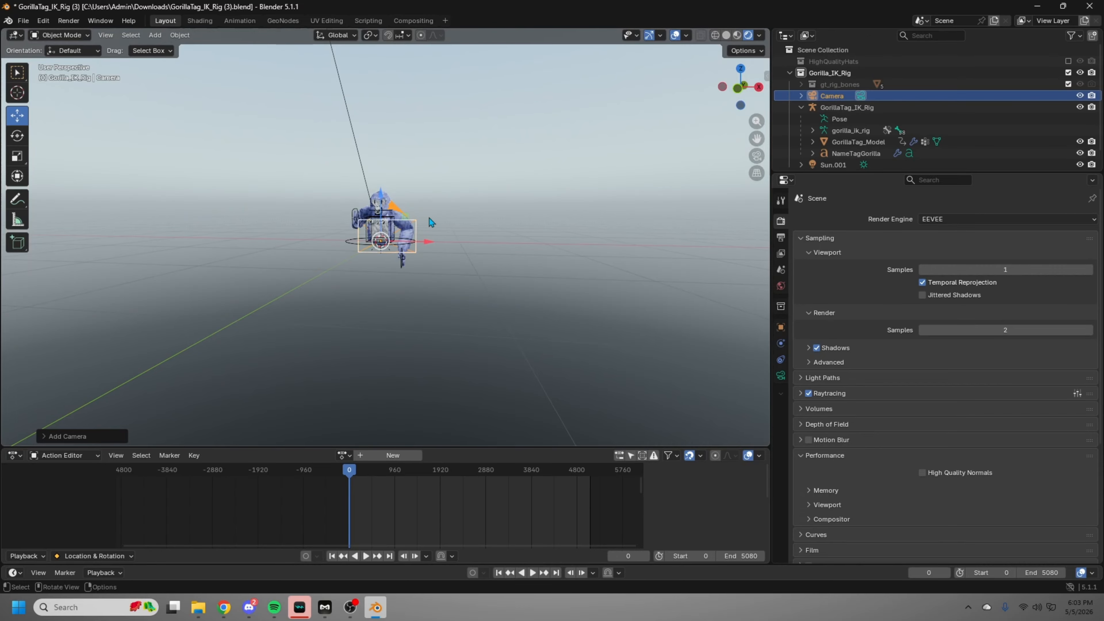
{"action": "middle_click_drag", "start_coordinate": [430, 221], "coordinate": [648, 182]}
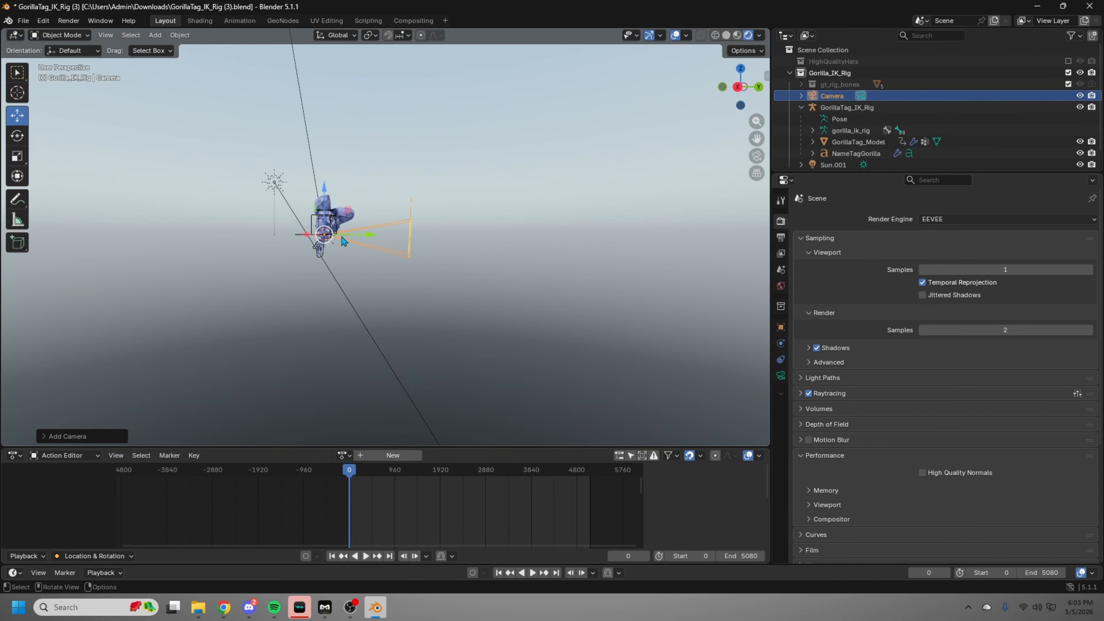
{"action": "left_click_drag", "start_coordinate": [363, 235], "coordinate": [219, 234]}
{"action": "left_click_drag", "start_coordinate": [179, 201], "coordinate": [178, 161]}
{"action": "left_click", "coordinate": [757, 156]}
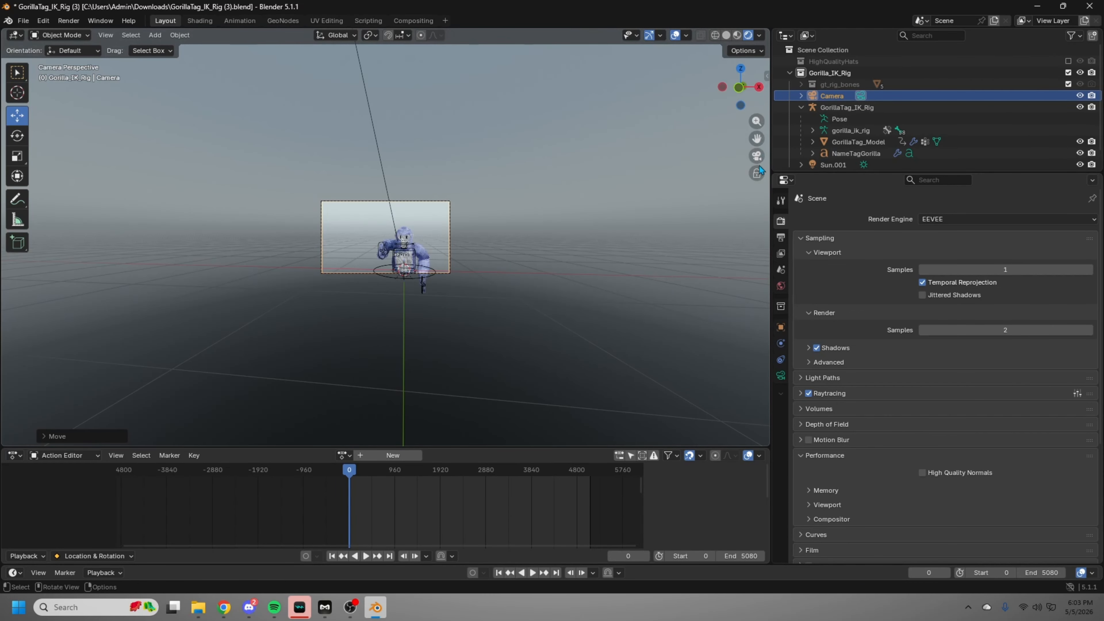
{"action": "scroll", "coordinate": [662, 177], "scroll_direction": "up", "scroll_amount": 7}
Enable the Camera to View lock and return to the camera view
{"action": "left_click_drag", "start_coordinate": [746, 85], "coordinate": [178, 133]}
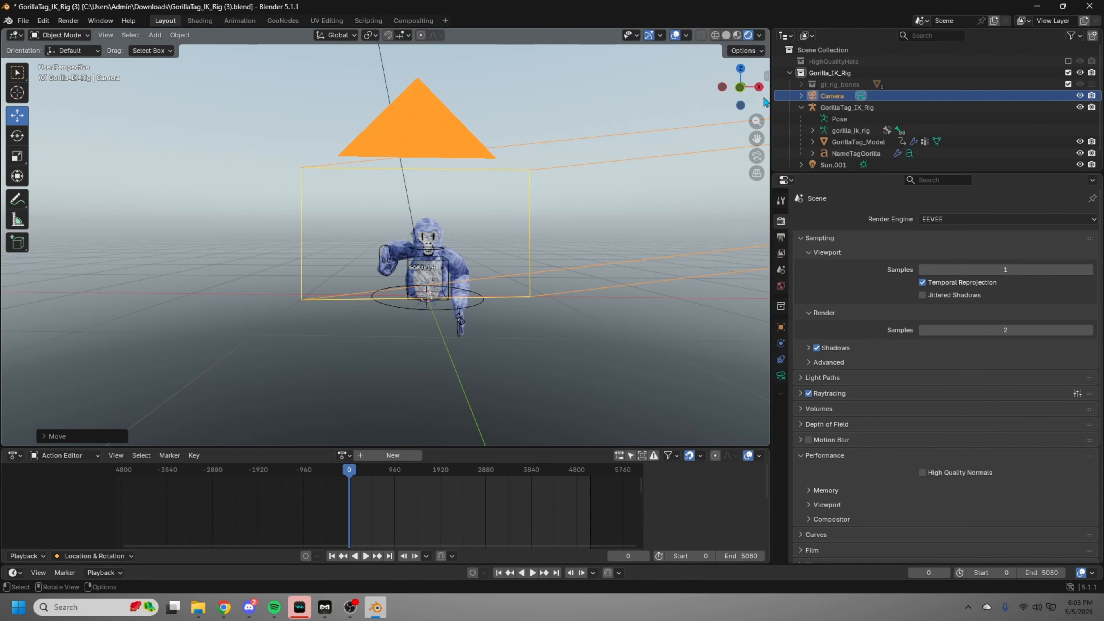
{"action": "left_click", "coordinate": [769, 128]}
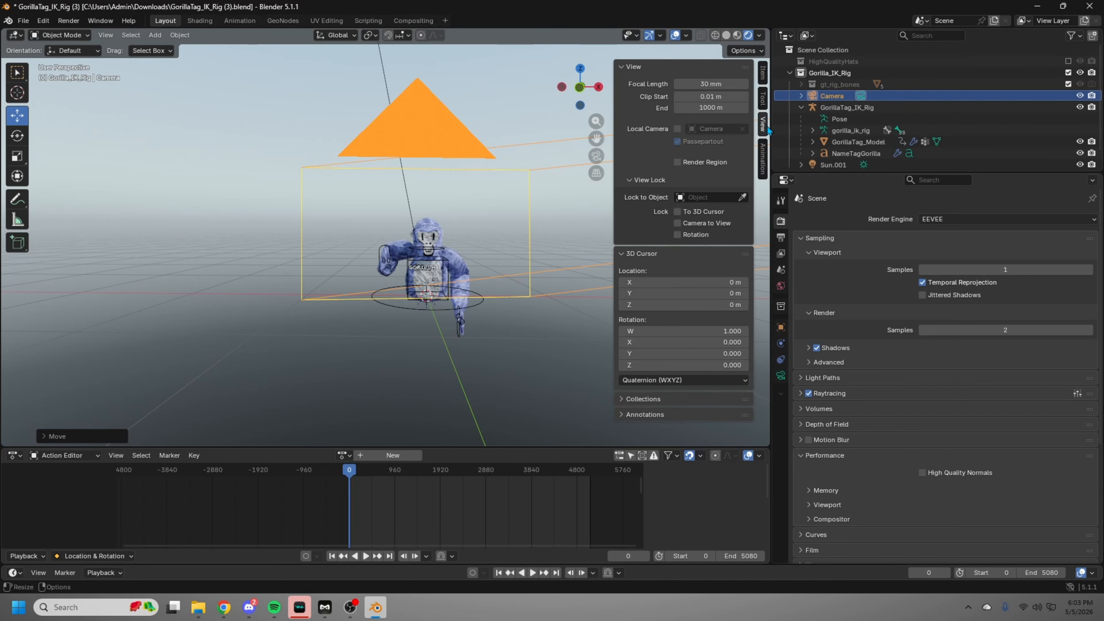
{"action": "key", "text": "n"}
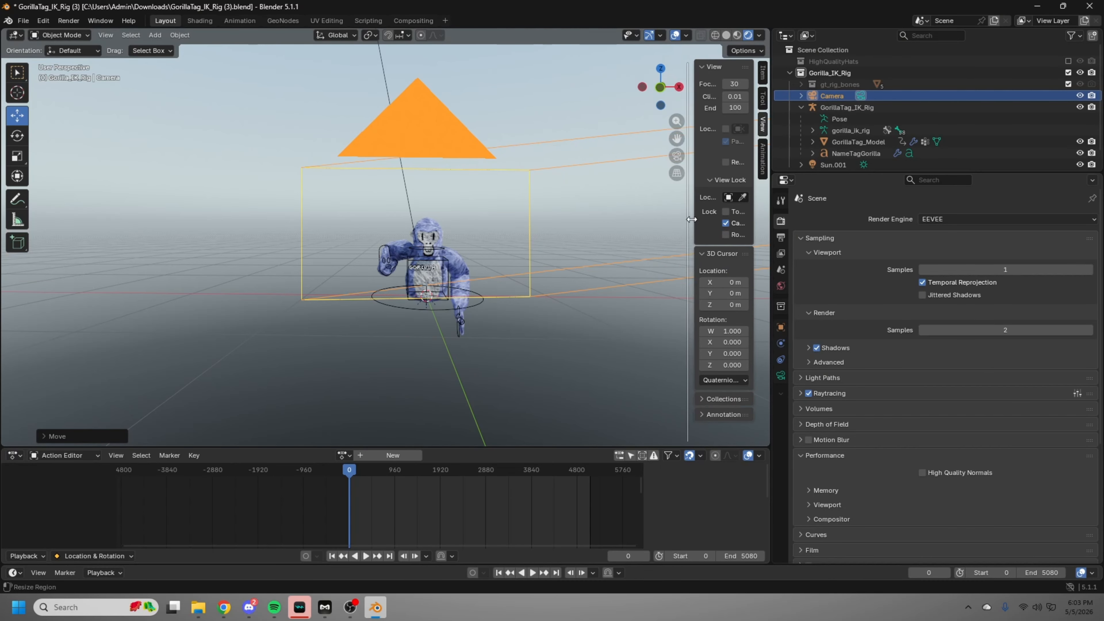
{"action": "left_click", "coordinate": [757, 156]}
Reframe the camera closely on the gorilla's head, name tag and raised hand
{"action": "scroll", "coordinate": [548, 267], "scroll_direction": "up", "scroll_amount": 3}
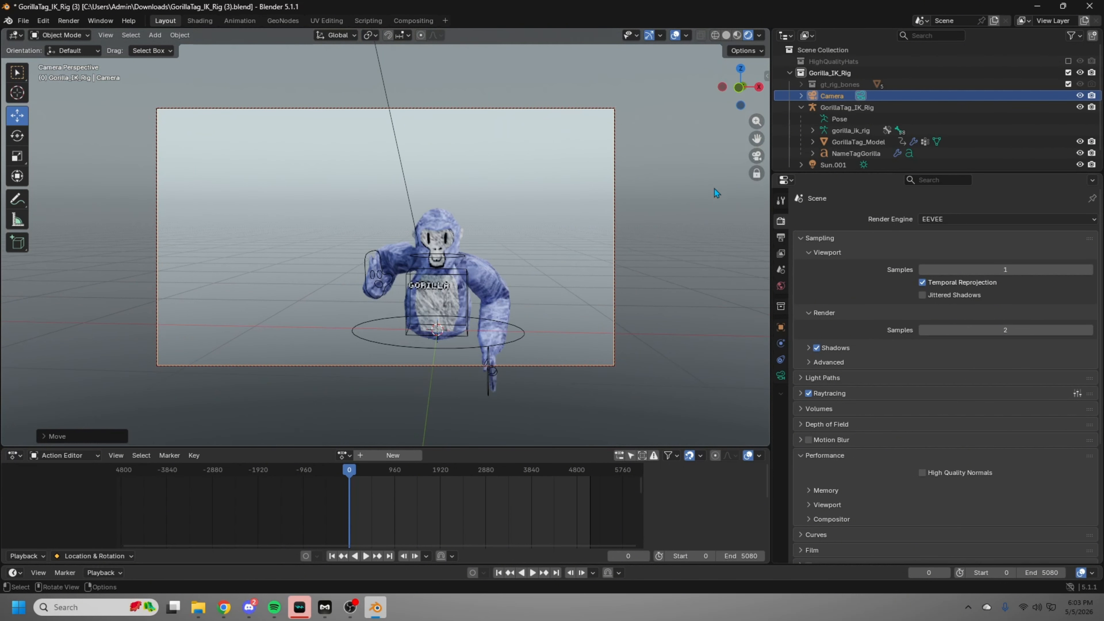
{"action": "left_click_drag", "start_coordinate": [757, 141], "coordinate": [723, 133]}
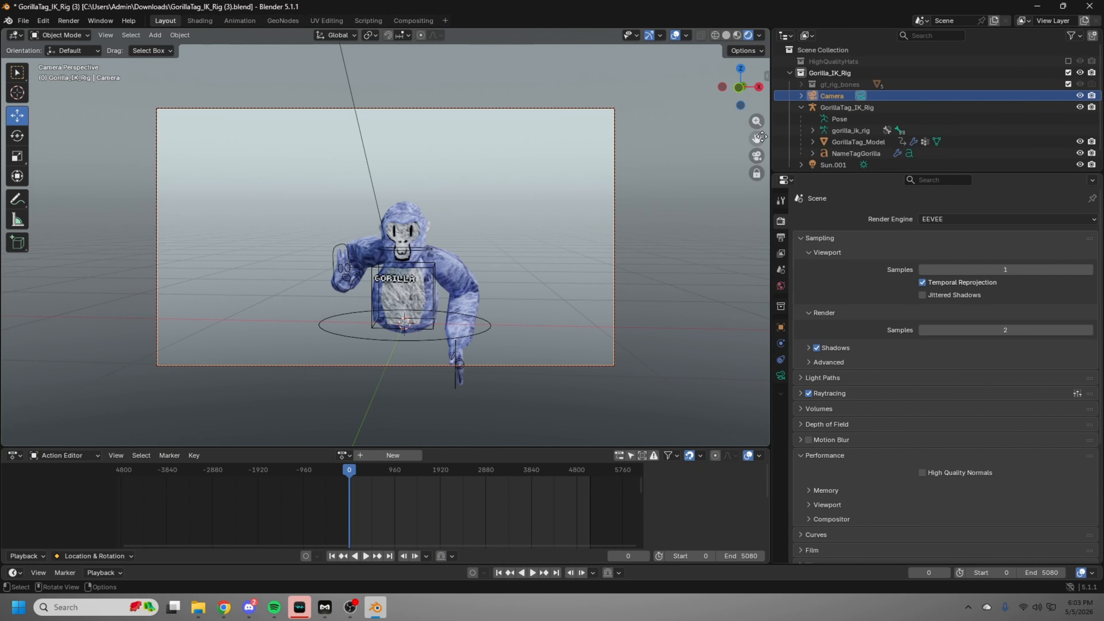
{"action": "key", "text": "w"}
{"action": "scroll", "coordinate": [474, 258], "scroll_direction": "up", "scroll_amount": 5}
{"action": "left_click_drag", "start_coordinate": [750, 78], "coordinate": [750, 79]}
{"action": "mouse_move", "coordinate": [546, 261]}
{"action": "middle_mouse_down"}
{"action": "mouse_move", "coordinate": [488, 264]}
{"action": "mouse_move", "coordinate": [539, 258]}
{"action": "middle_mouse_up"}
{"action": "scroll", "coordinate": [539, 258], "scroll_direction": "down", "scroll_amount": 2}
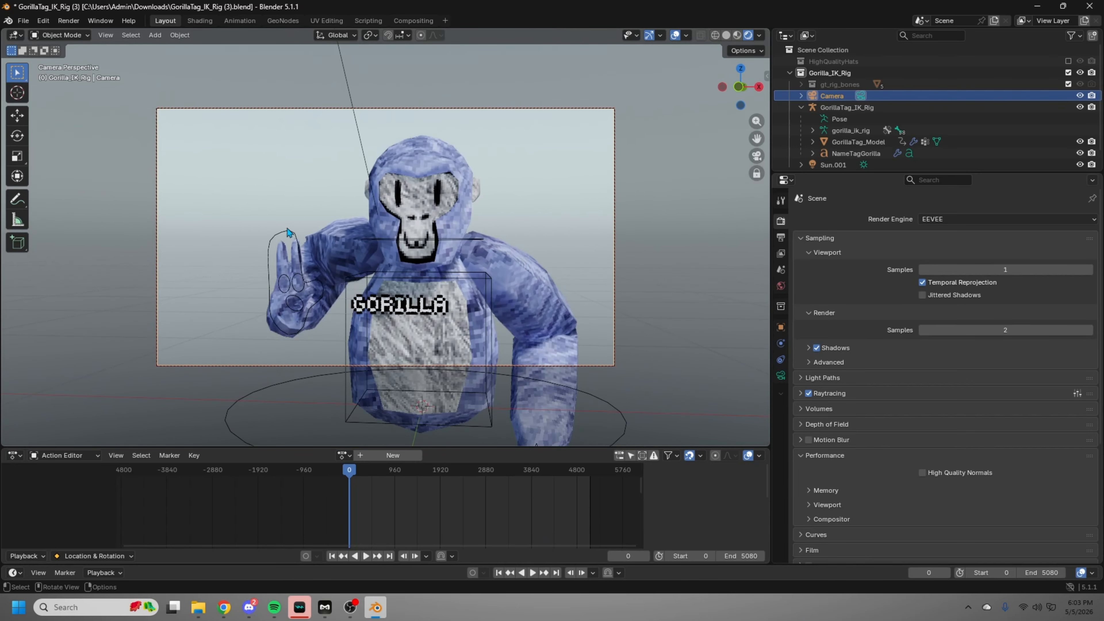
Render a still image from the camera and inspect the whole result
{"action": "left_click", "coordinate": [66, 25]}
{"action": "left_click", "coordinate": [73, 31]}
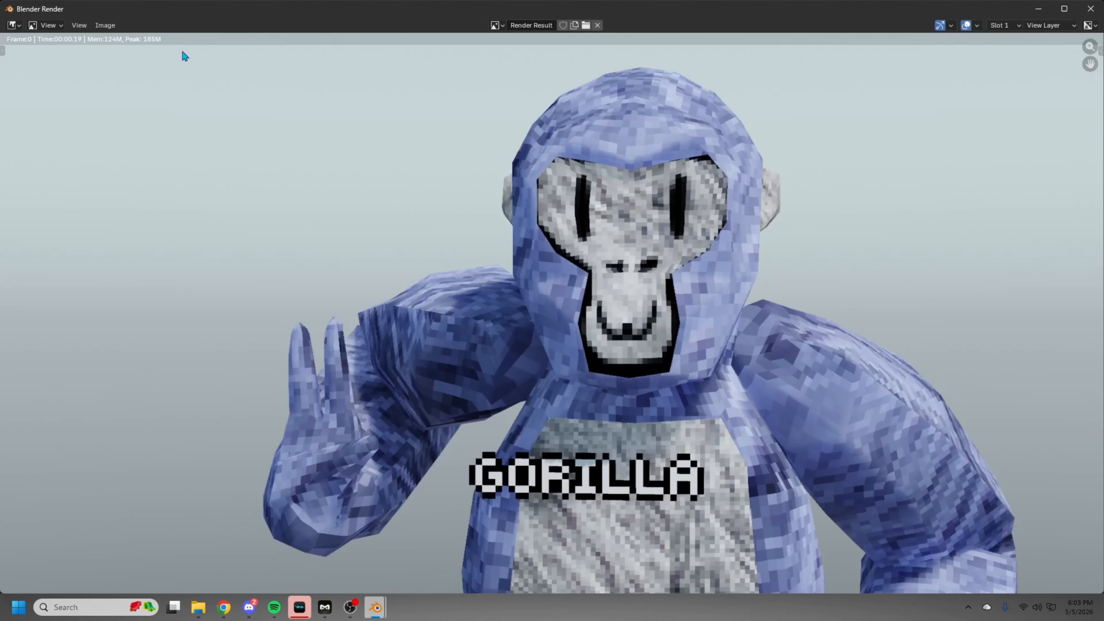
{"action": "scroll", "coordinate": [523, 244], "scroll_direction": "down", "scroll_amount": 4}
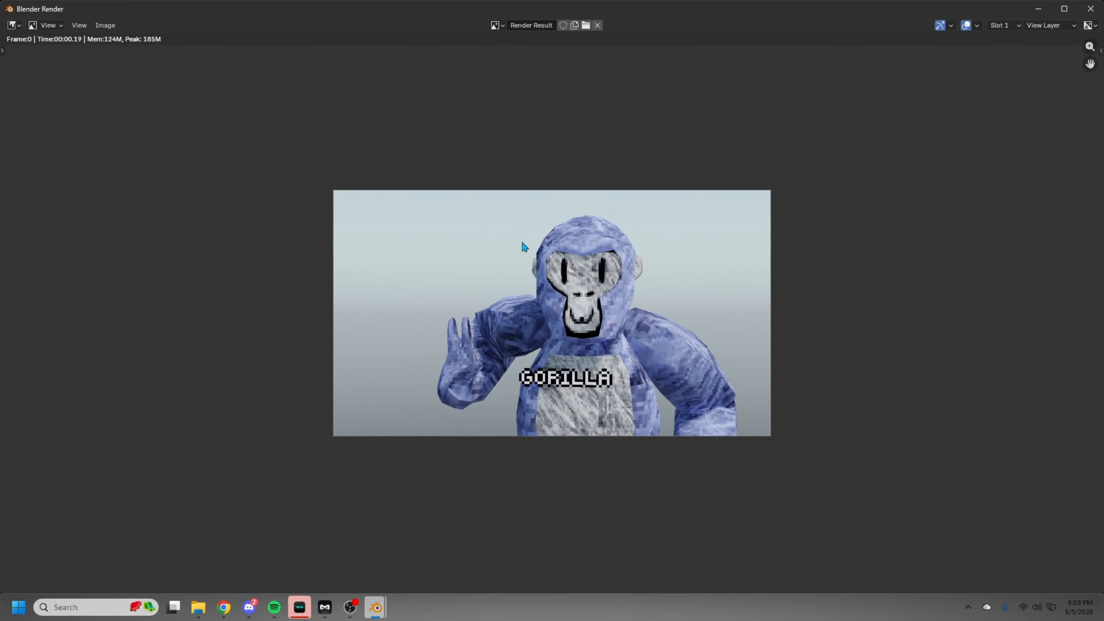
{"action": "scroll", "coordinate": [520, 242], "scroll_direction": "up", "scroll_amount": 4}
Save a copy of the render as Untitled.png in the Downloads folder, overwriting the existing file
{"action": "left_click", "coordinate": [105, 25]}
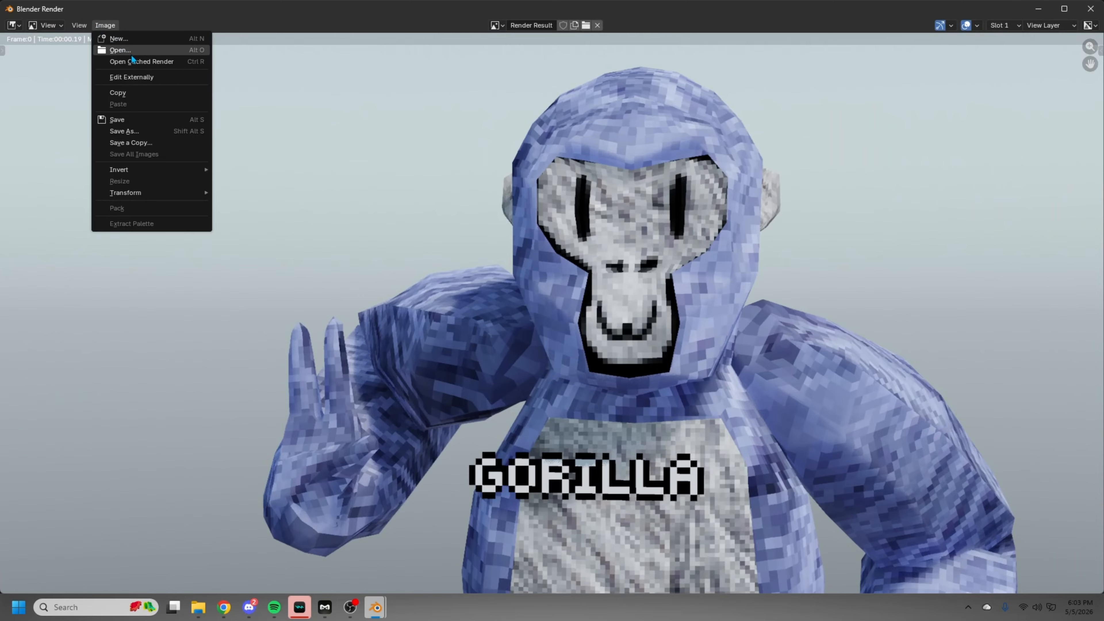
{"action": "left_click", "coordinate": [142, 140]}
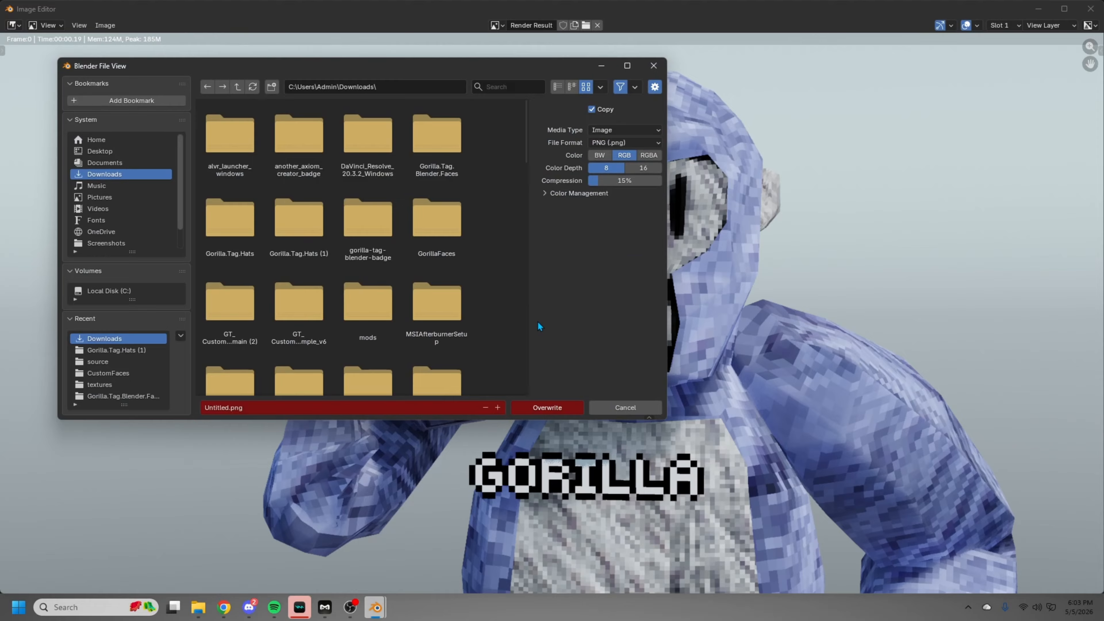
{"action": "left_click", "coordinate": [559, 408]}
Close the render window and quit Blender without saving the changes to the blend file
{"action": "left_click", "coordinate": [1083, 9]}
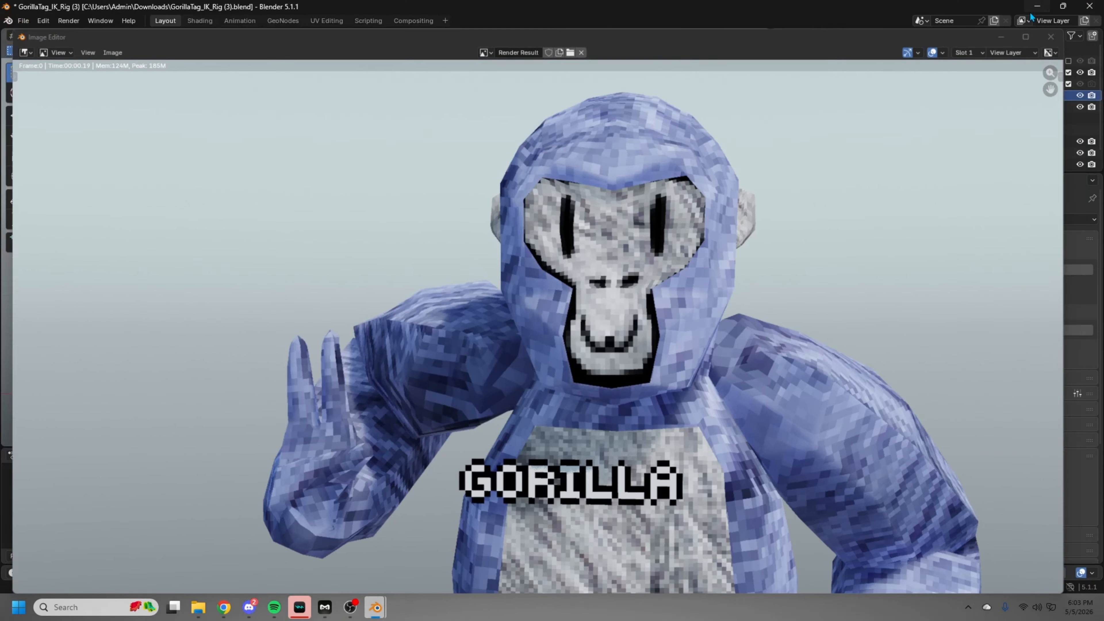
{"action": "left_click", "coordinate": [1089, 6]}
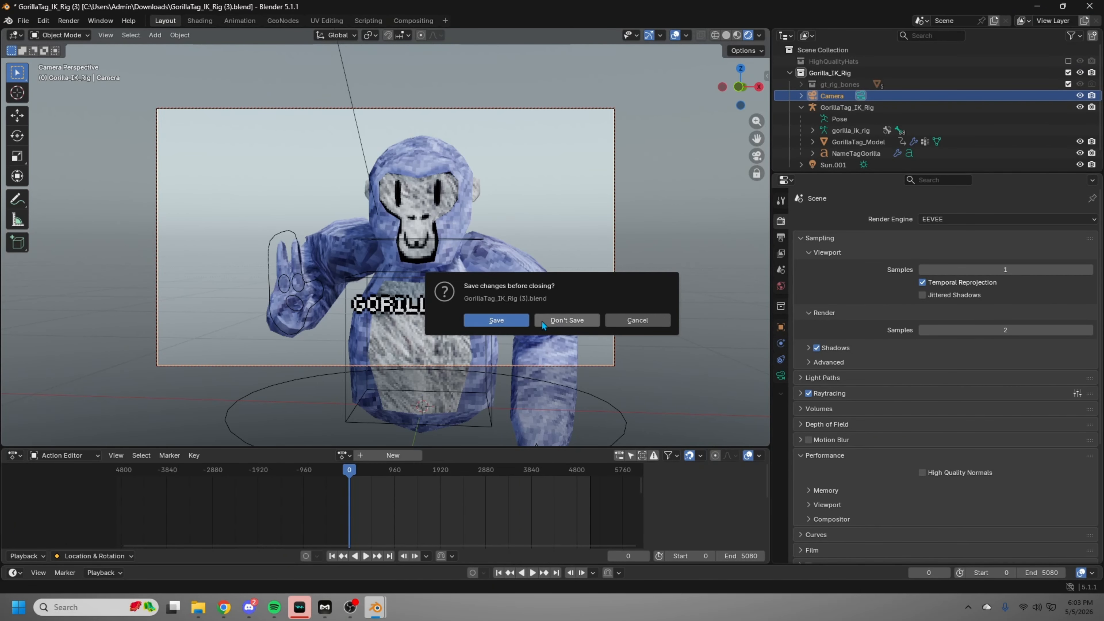
{"action": "left_click", "coordinate": [562, 320]}
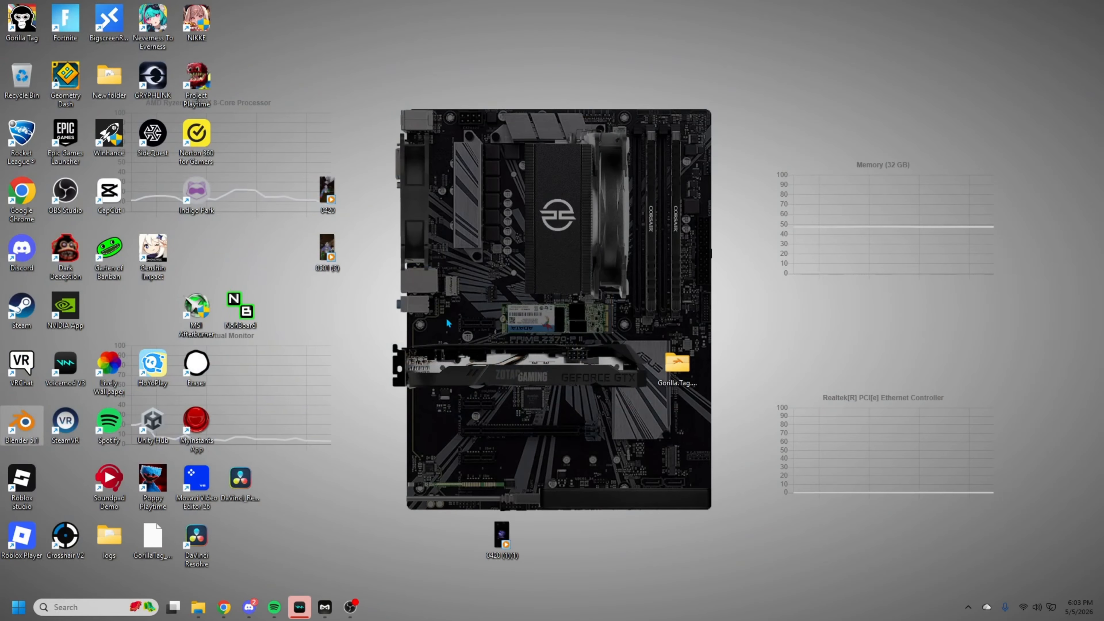
In a new Chrome tab, search Google for "photo pee" and open the Photopea site
{"action": "left_click", "coordinate": [231, 611]}
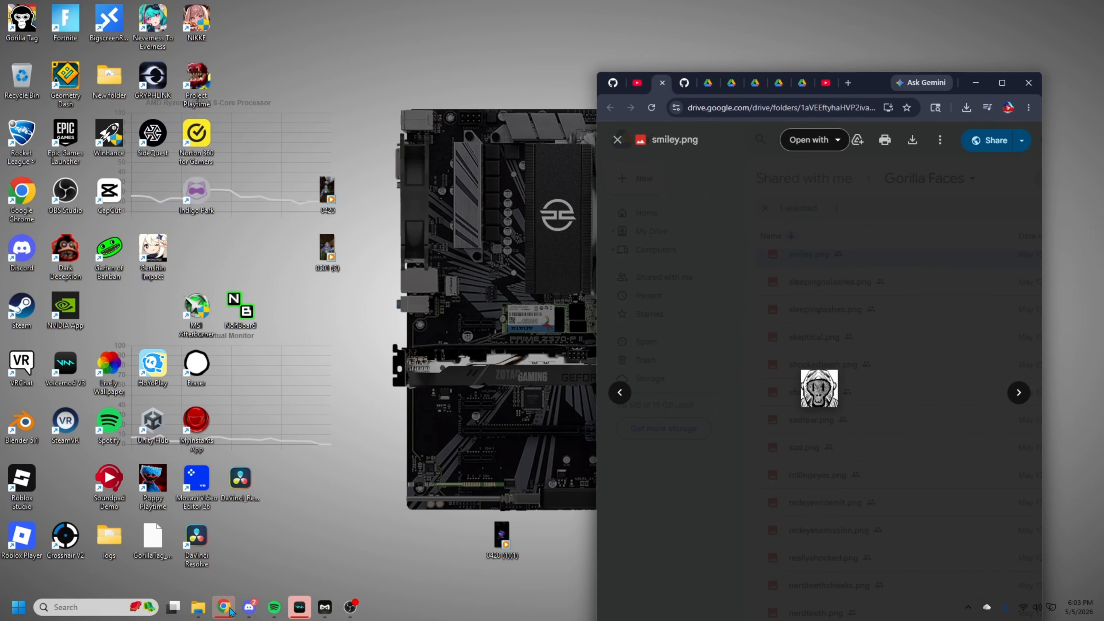
{"action": "left_click", "coordinate": [1003, 82]}
{"action": "left_click", "coordinate": [910, 12]}
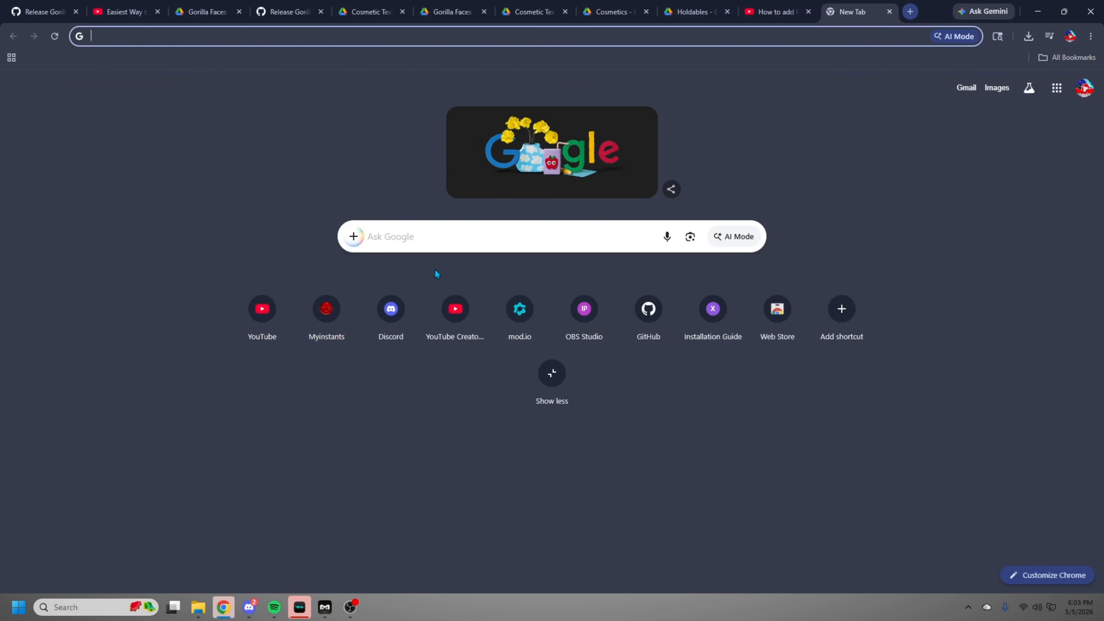
{"action": "left_click", "coordinate": [444, 243]}
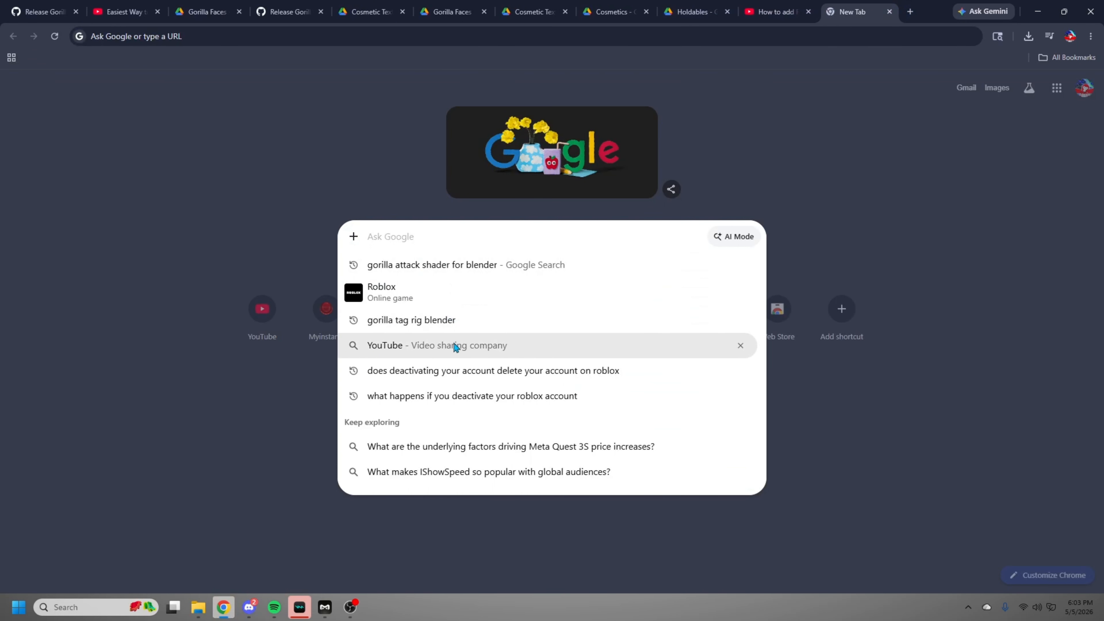
{"action": "type", "text": "pho"}
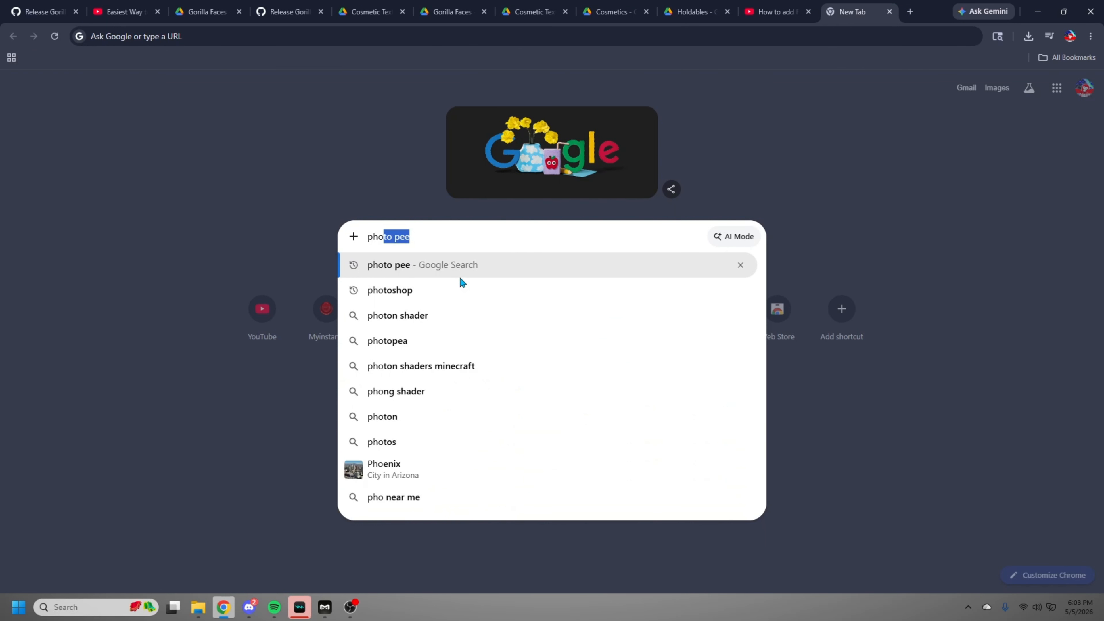
{"action": "key", "text": "Return"}
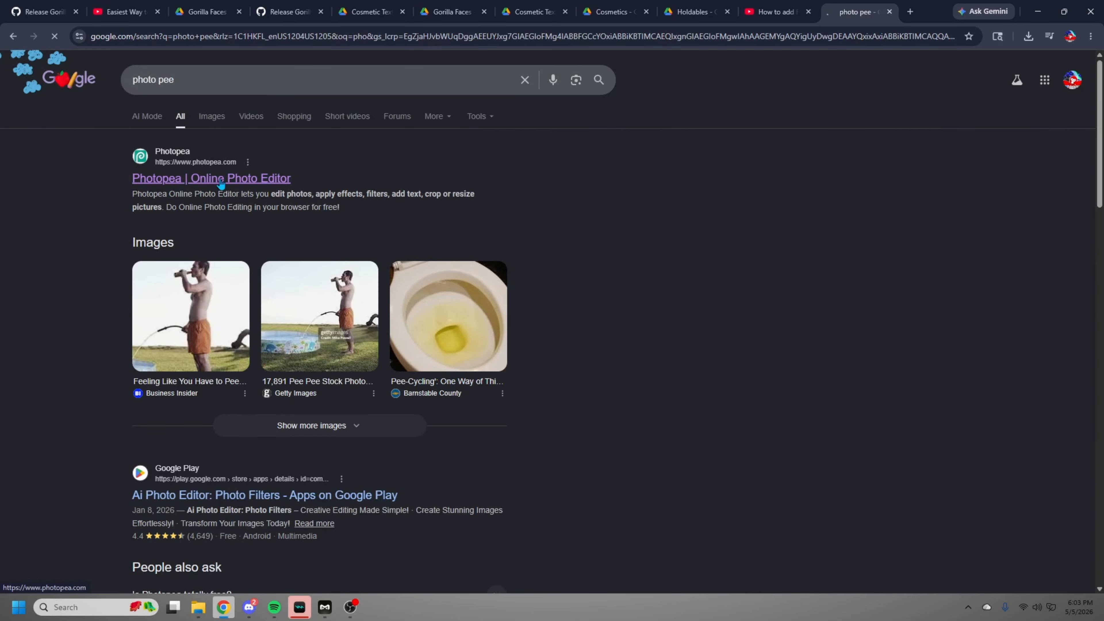
{"action": "left_click", "coordinate": [220, 179]}
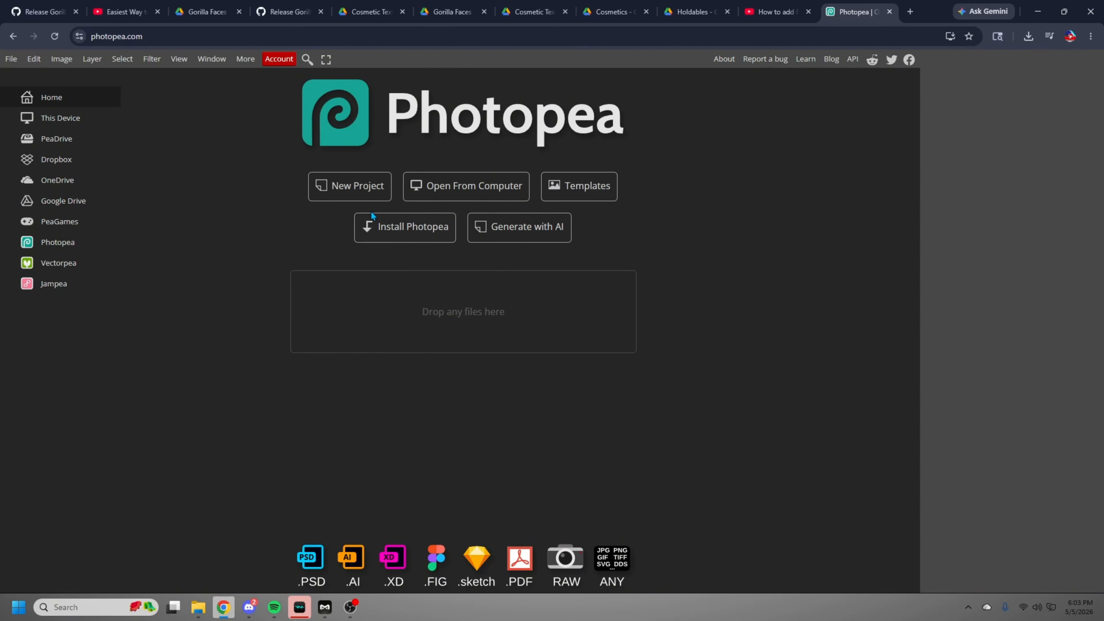
Create a new project from the square Instagram preset, 1080 x 1080 px, with a white background
{"action": "left_click", "coordinate": [374, 187]}
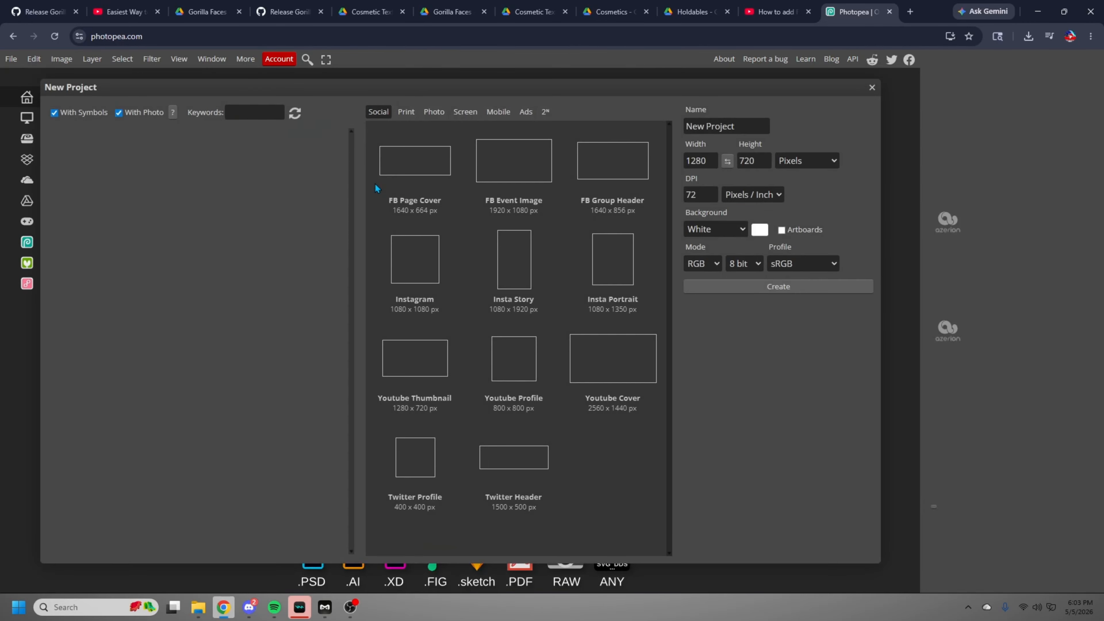
{"action": "left_click", "coordinate": [427, 268]}
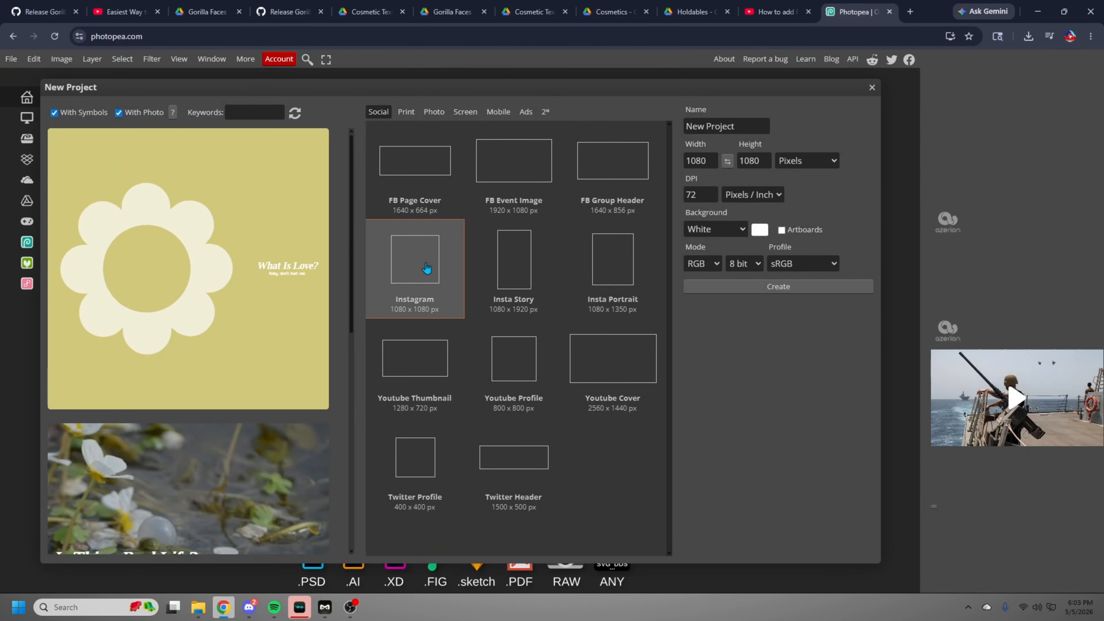
{"action": "left_click", "coordinate": [700, 288]}
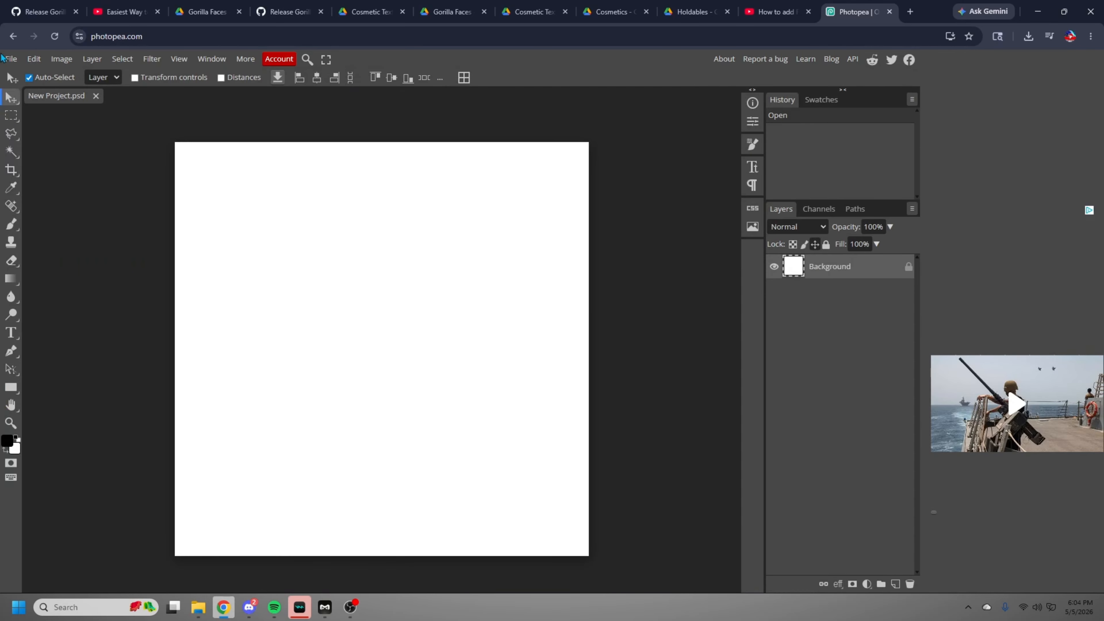
Open the simple-abstract-background JPG with the blue wavy pattern from the Downloads folder as its own document
{"action": "left_click", "coordinate": [11, 59]}
{"action": "left_click", "coordinate": [23, 97]}
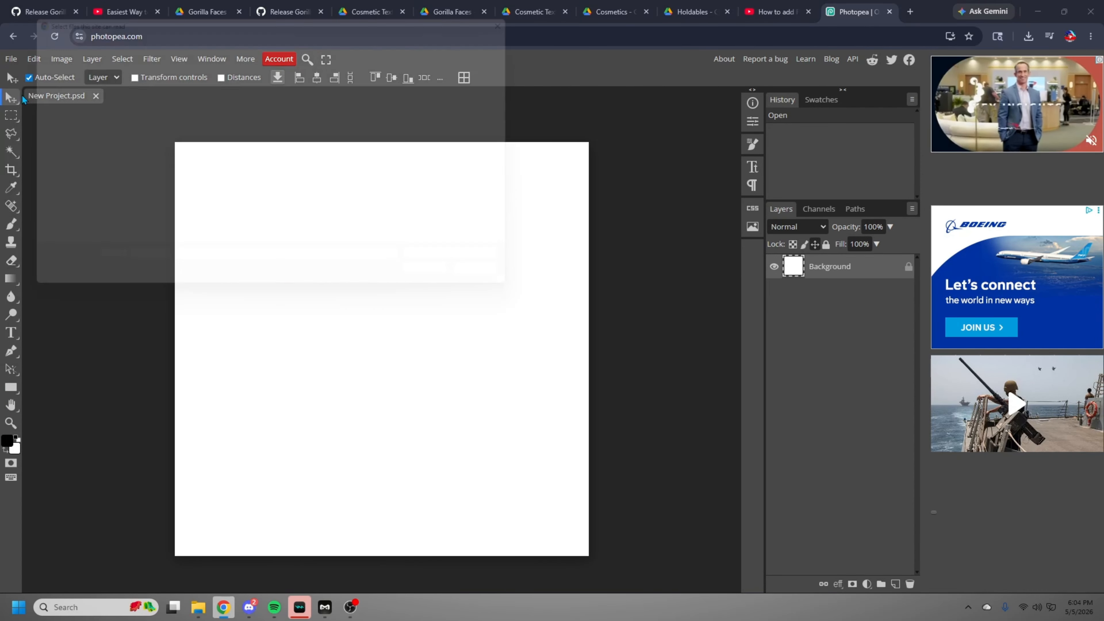
{"action": "scroll", "coordinate": [170, 144], "scroll_direction": "down", "scroll_amount": 6}
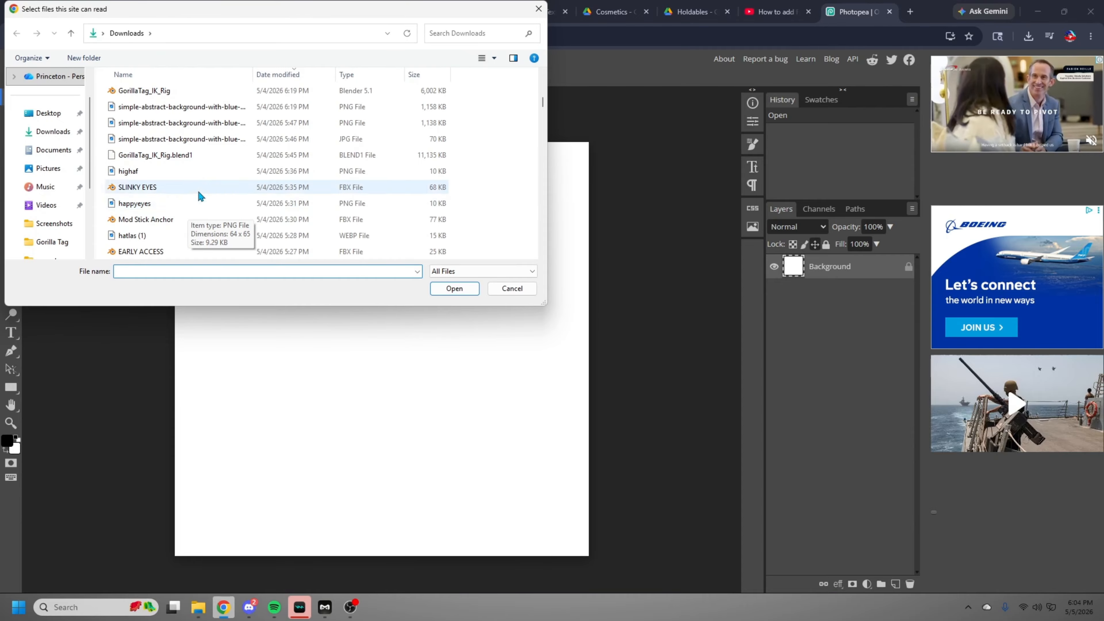
{"action": "scroll", "coordinate": [197, 190], "scroll_direction": "up", "scroll_amount": 2}
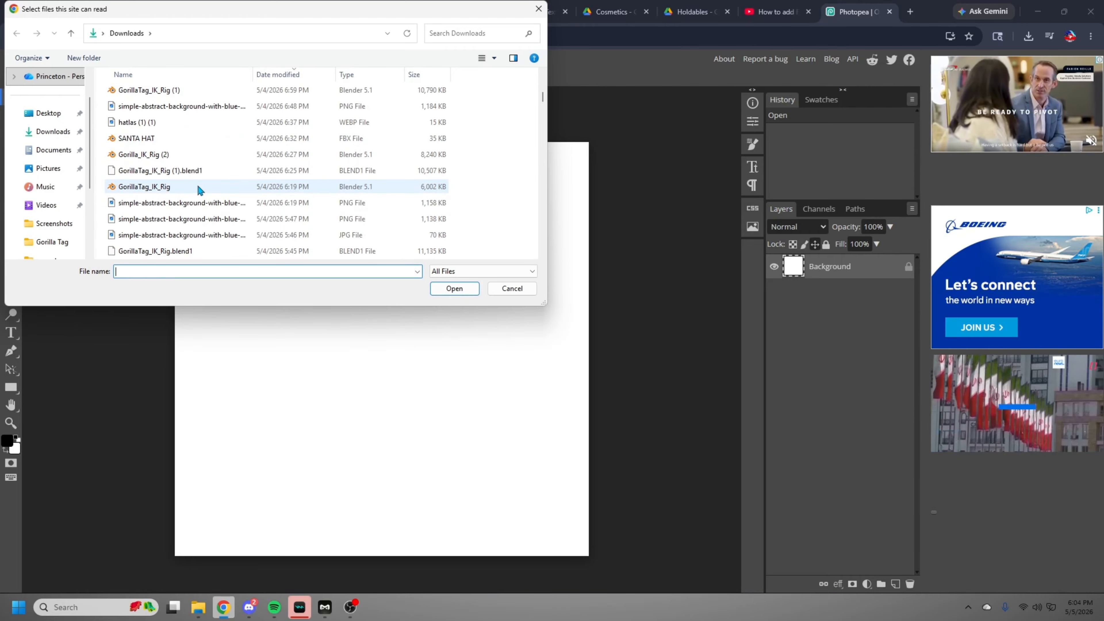
{"action": "double_click", "coordinate": [212, 234]}
Place the Untitled PNG render from Downloads as a layer over the wavy background and accept its placement
{"action": "left_click", "coordinate": [11, 59]}
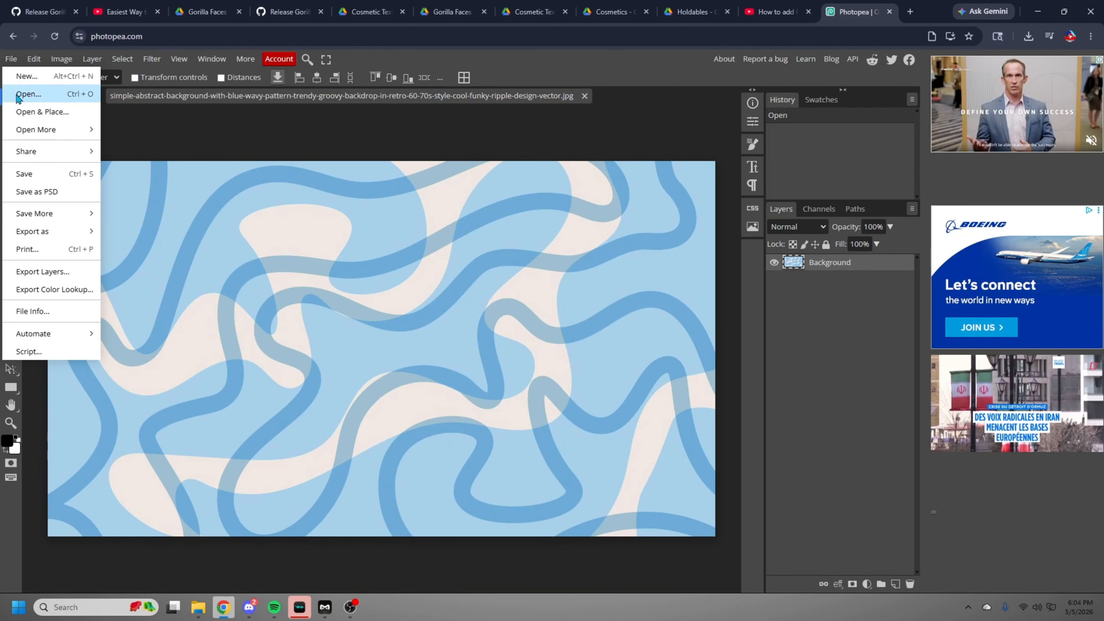
{"action": "left_click", "coordinate": [19, 111]}
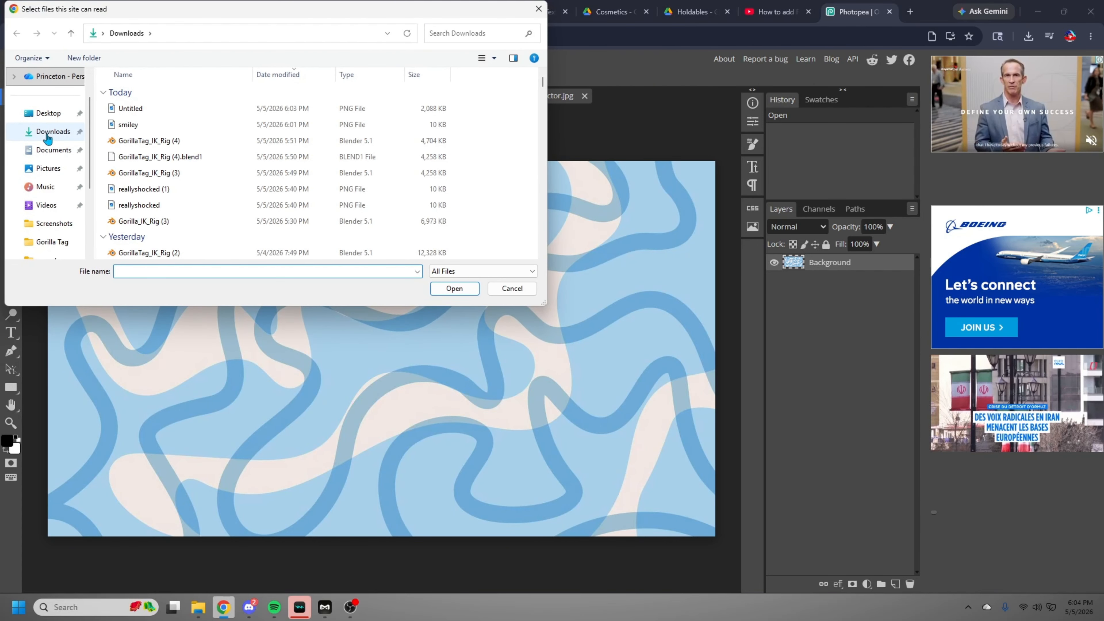
{"action": "double_click", "coordinate": [148, 109]}
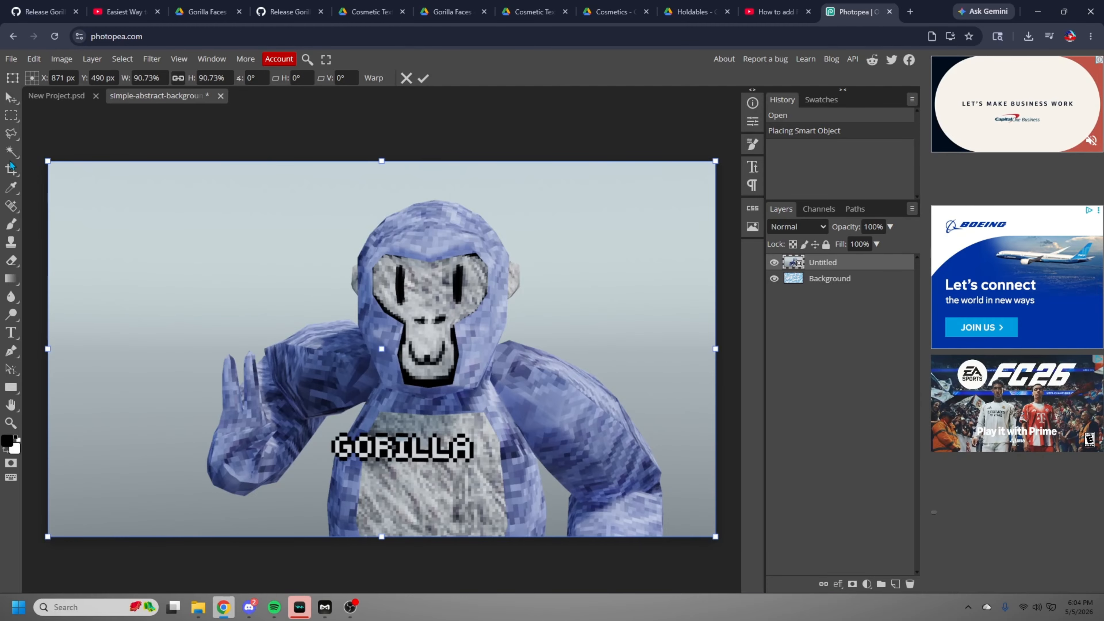
{"action": "key", "text": "Return"}
Select the render's pale upper backdrop with the Magic Wand, rasterize the smart object and clear the selection
{"action": "left_click", "coordinate": [126, 217]}
{"action": "key", "text": "Delete"}
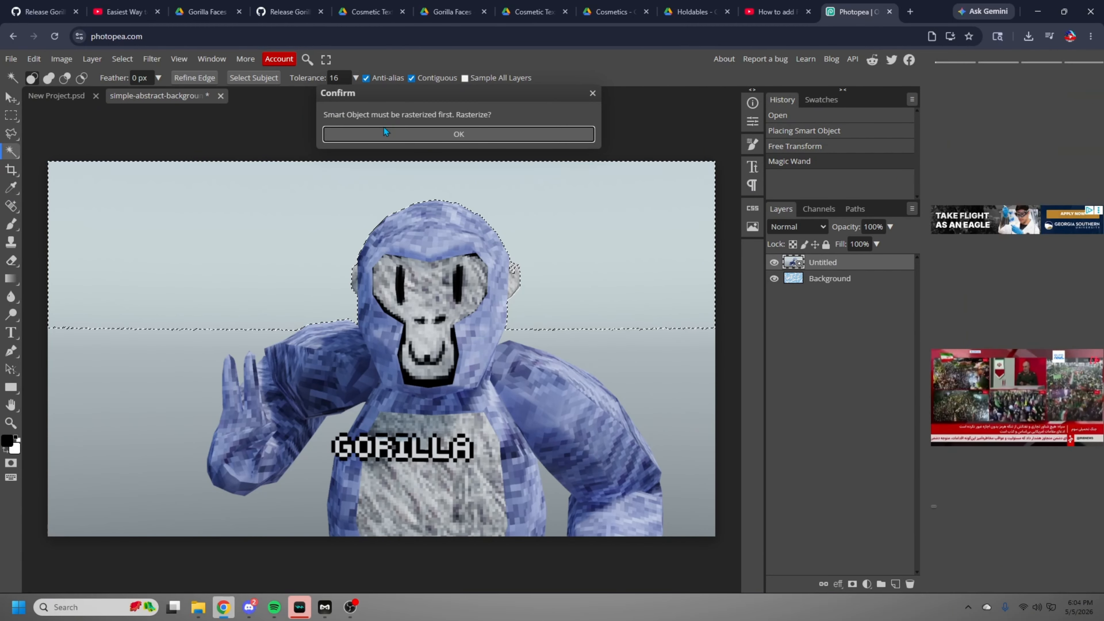
{"action": "left_click", "coordinate": [454, 136]}
{"action": "key", "text": "Delete"}
Clear the remaining gray backdrop around the character's raised hand, down to the image's lower edge, using the Magic Wand
{"action": "left_click", "coordinate": [164, 386]}
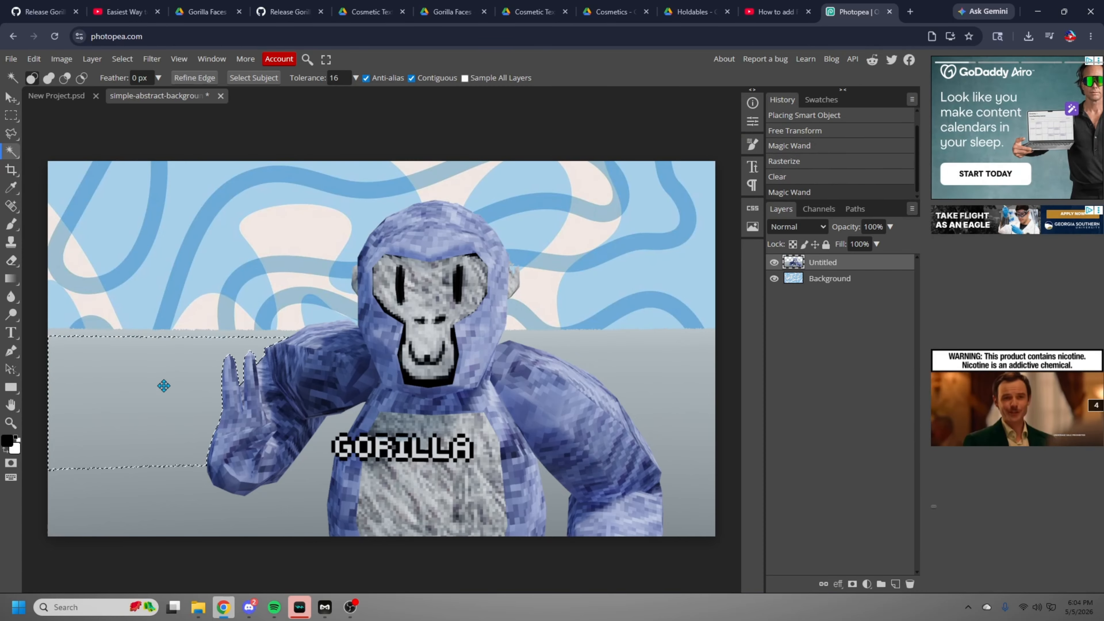
{"action": "key", "text": "Delete"}
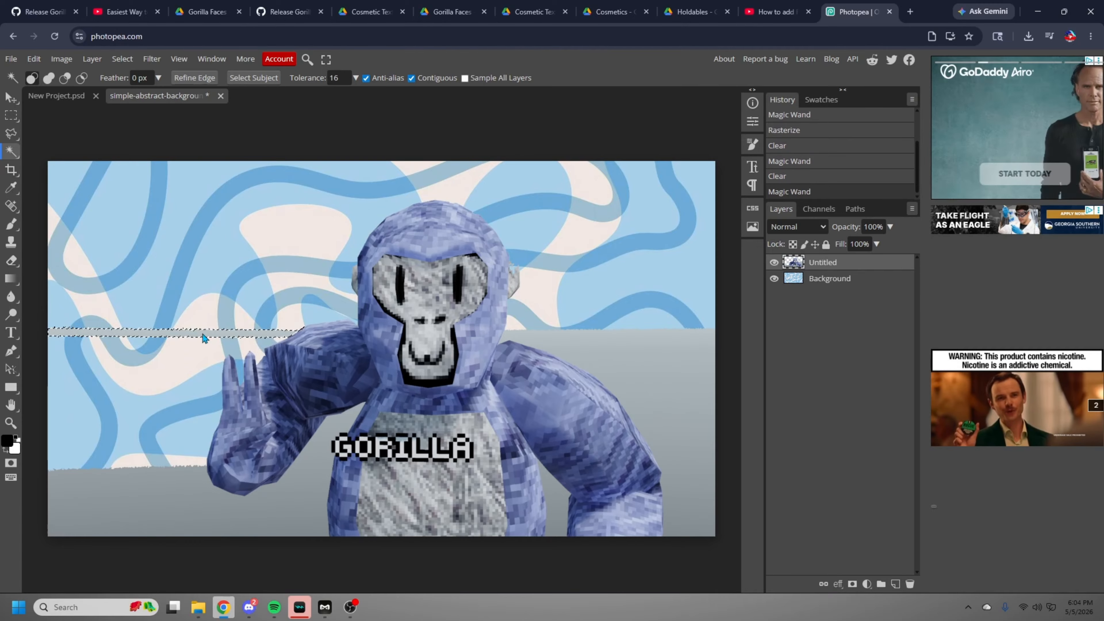
{"action": "left_click", "coordinate": [137, 510]}
{"action": "key", "text": "Delete"}
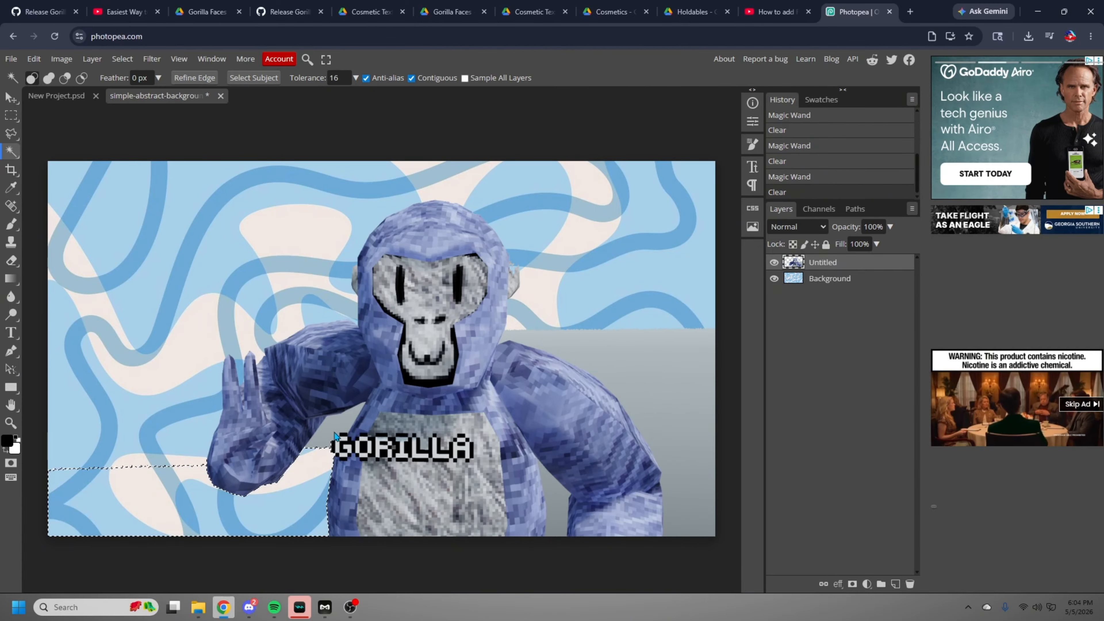
Clear the gray backdrop beside the lowered arm with the Magic Wand, then select the gap between that arm and the torso
{"action": "left_click", "coordinate": [599, 343]}
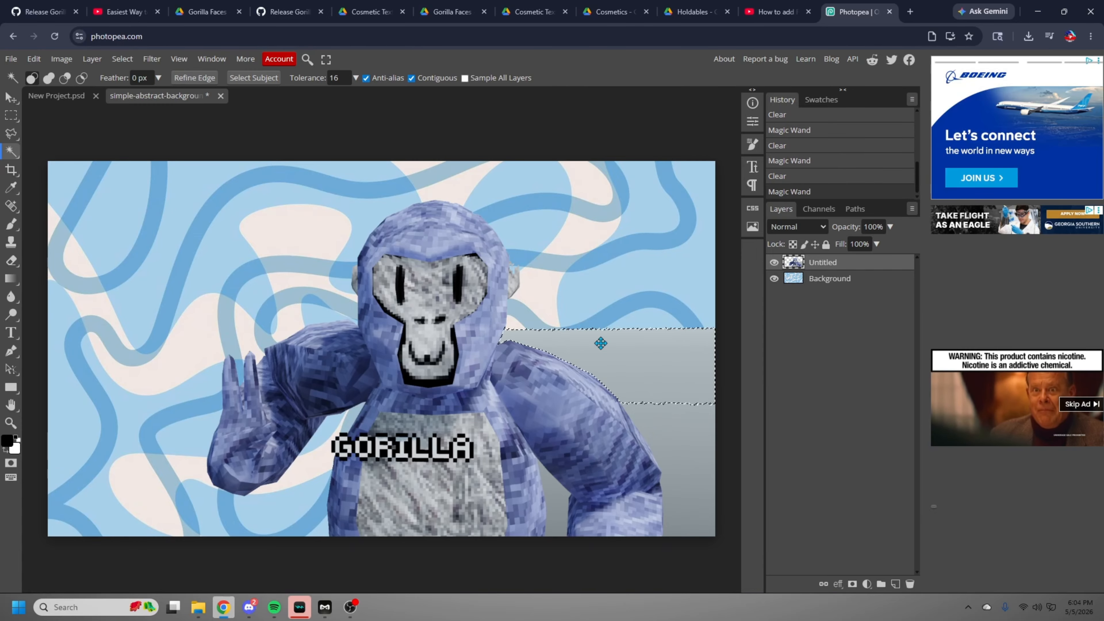
{"action": "key", "text": "Delete"}
{"action": "left_click", "coordinate": [660, 436]}
{"action": "key", "text": "Delete"}
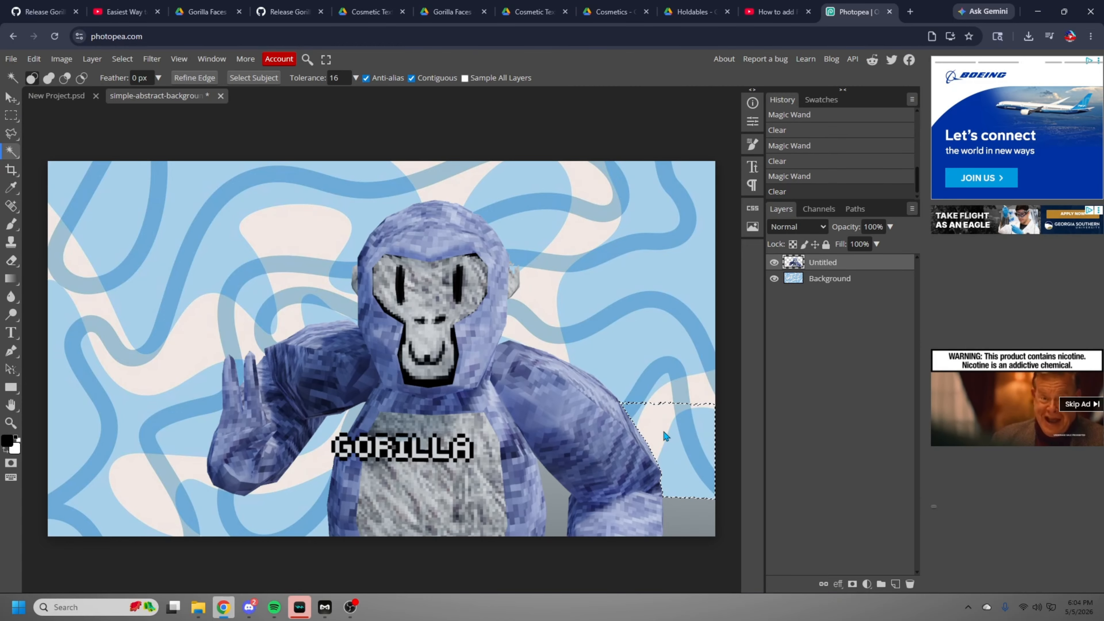
{"action": "key", "text": "Delete"}
{"action": "left_click", "coordinate": [551, 496]}
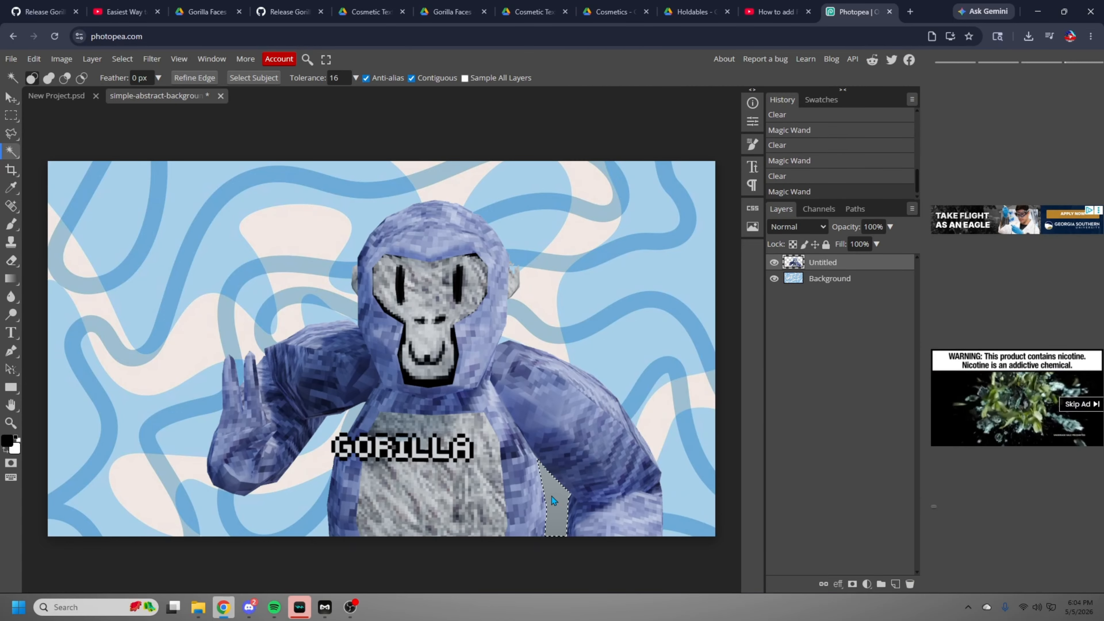
Export the composited character and wavy background as a PNG file
{"action": "scroll", "coordinate": [541, 284], "scroll_direction": "up", "scroll_amount": 5}
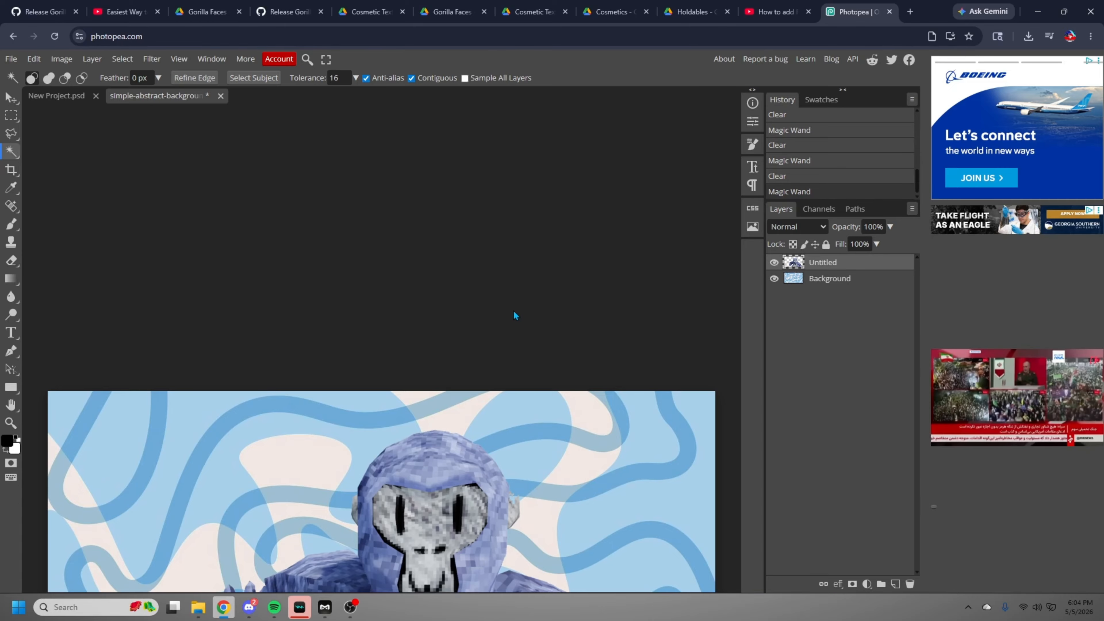
{"action": "scroll", "coordinate": [513, 313], "scroll_direction": "down", "scroll_amount": 8}
{"action": "scroll", "coordinate": [517, 409], "scroll_direction": "up", "scroll_amount": 4}
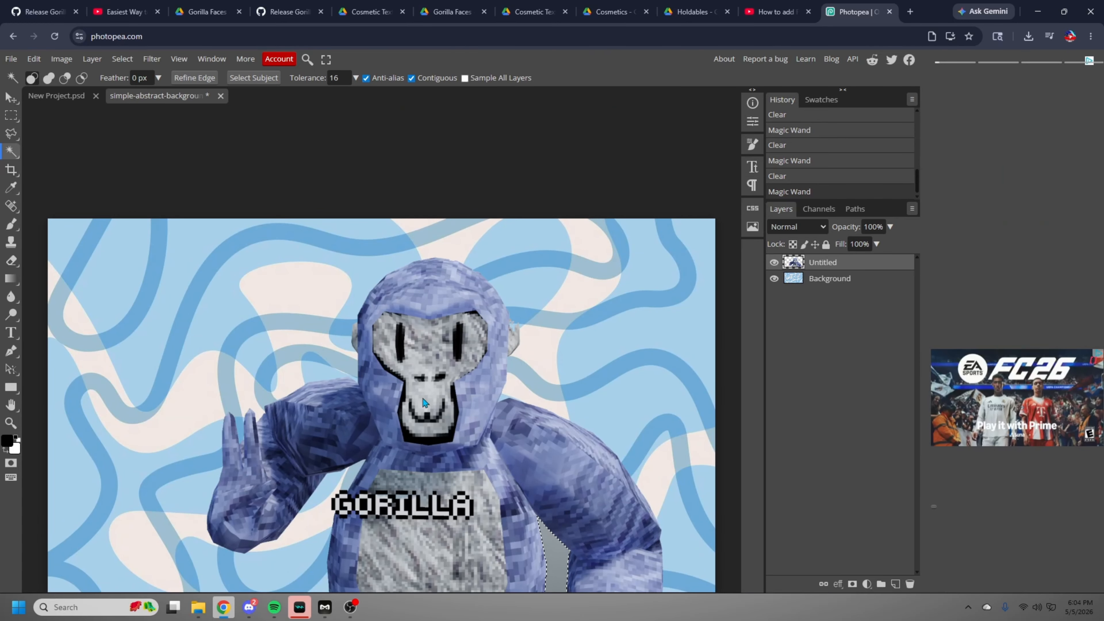
{"action": "scroll", "coordinate": [426, 403], "scroll_direction": "down", "scroll_amount": 2}
{"action": "left_click", "coordinate": [10, 59]}
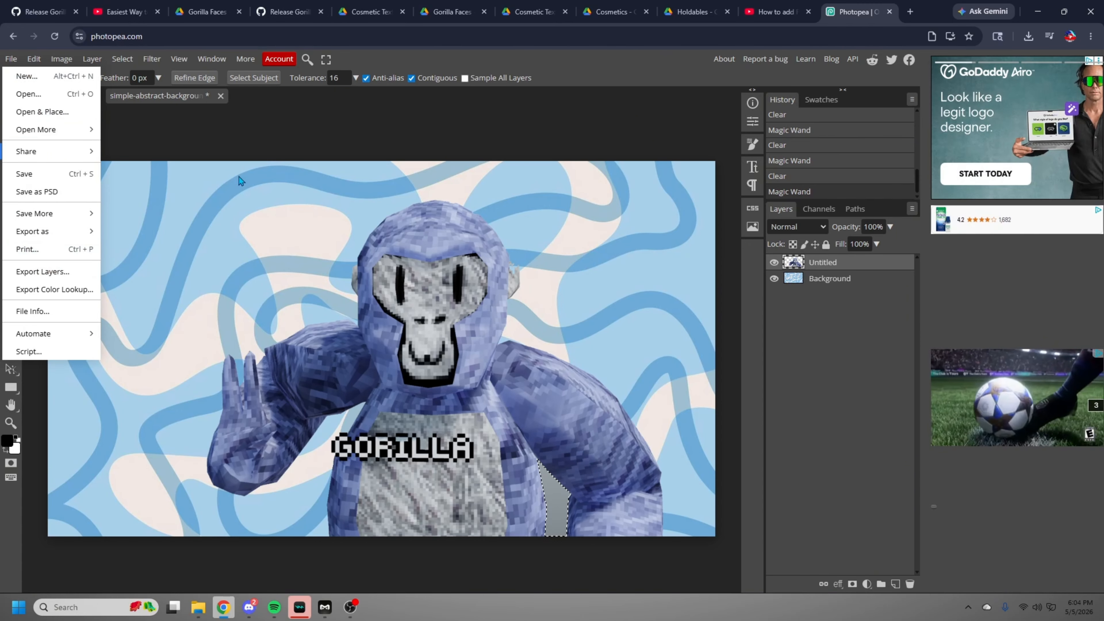
{"action": "mouse_move", "coordinate": [46, 235]}
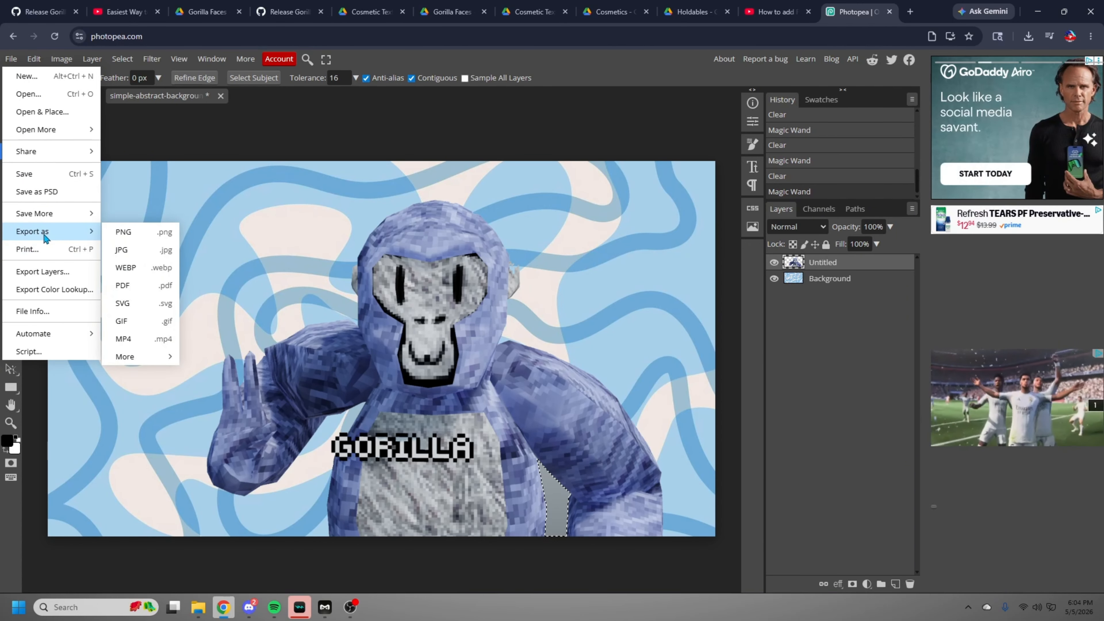
{"action": "left_click", "coordinate": [148, 232]}
{"action": "left_click", "coordinate": [433, 303]}
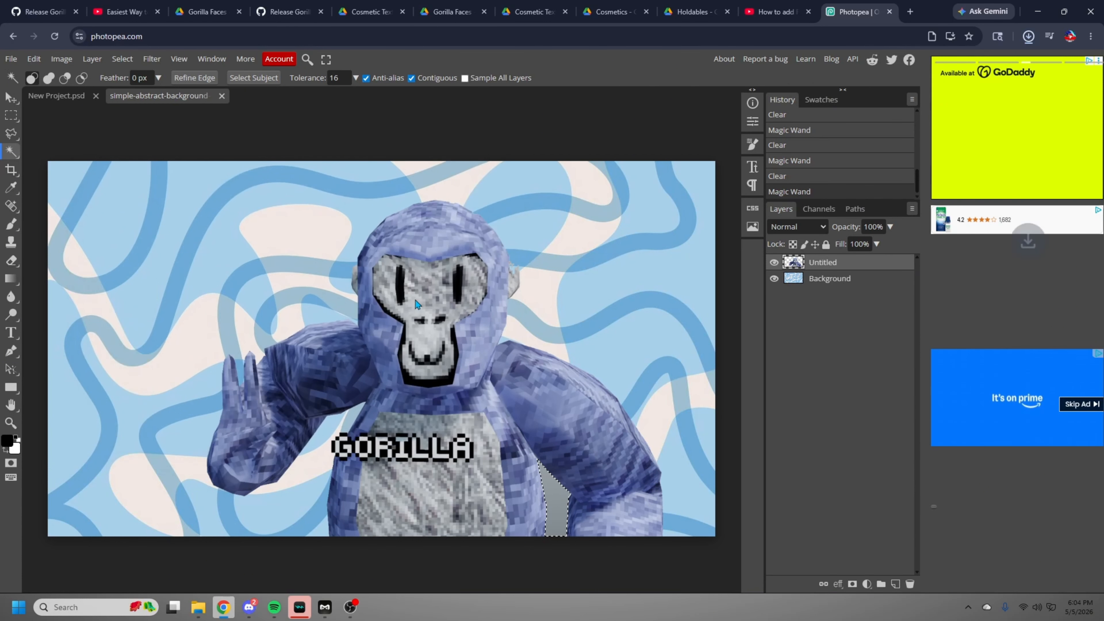